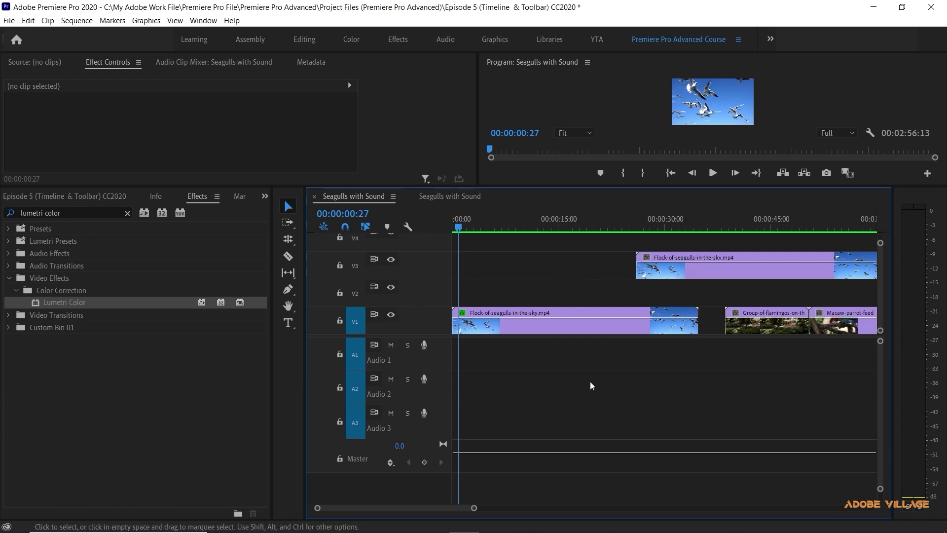
# - Drag the flamingos clip from V1 up onto V2 near the sequence start
pyautogui.moveTo(474, 508); pyautogui.dragTo(533, 508)
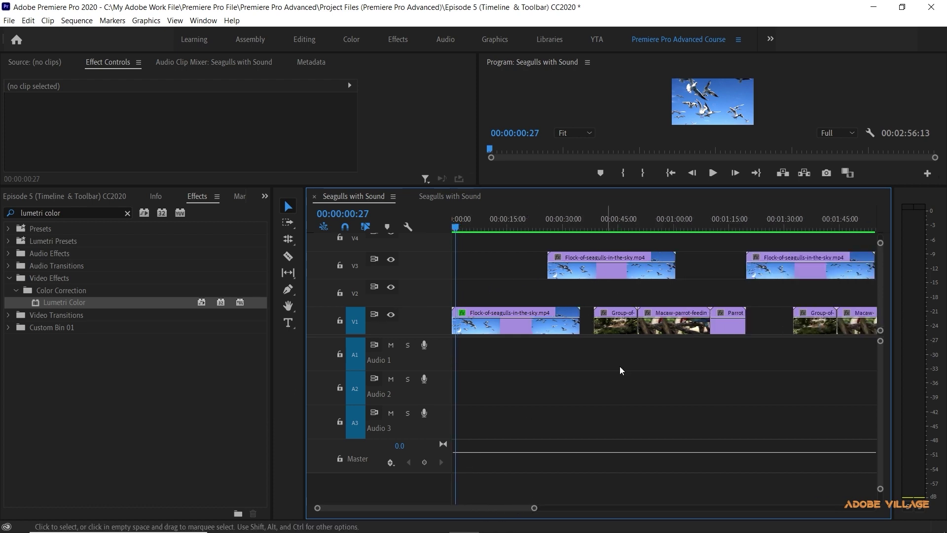
pyautogui.click(618, 323)
pyautogui.moveTo(618, 323); pyautogui.dragTo(496, 295)
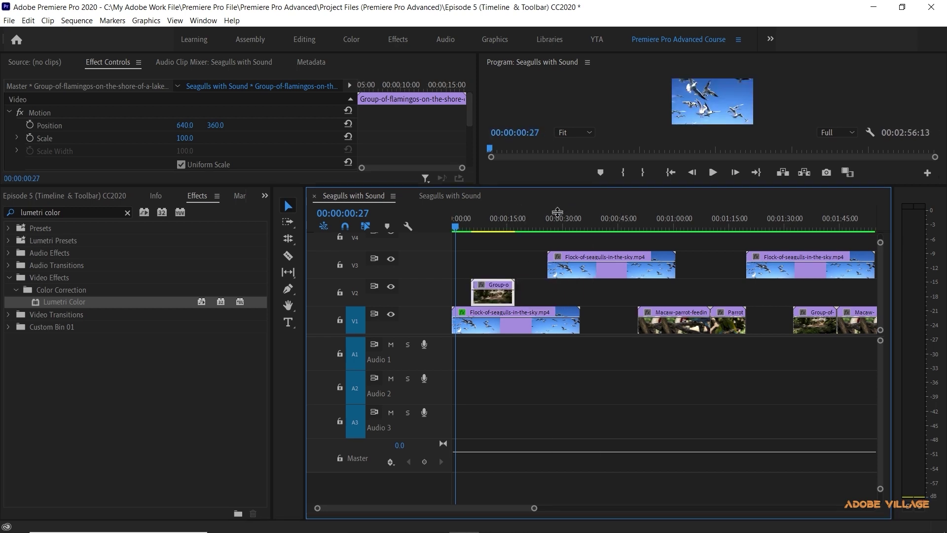
# - Enlarge the program monitor area and scrub through the opening of the sequence
pyautogui.moveTo(561, 185); pyautogui.dragTo(560, 212)
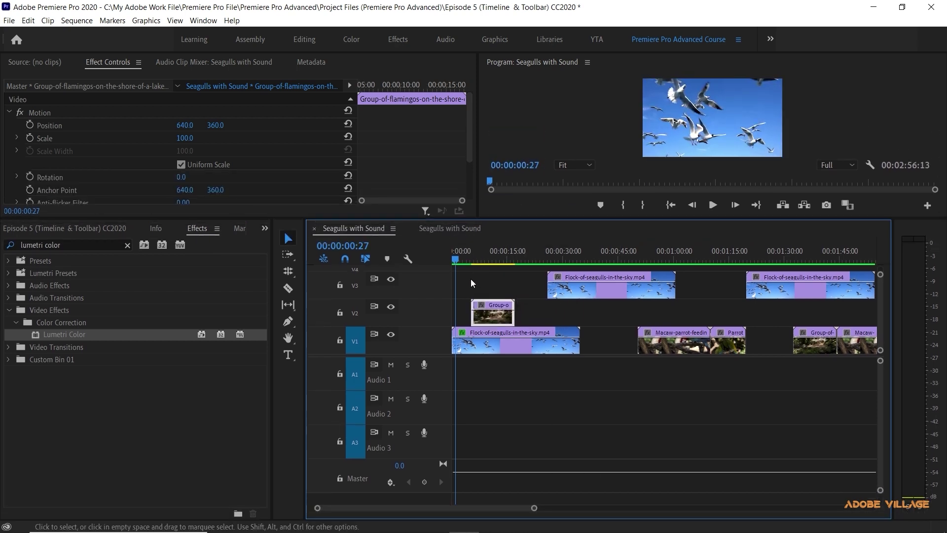
pyautogui.click(450, 262)
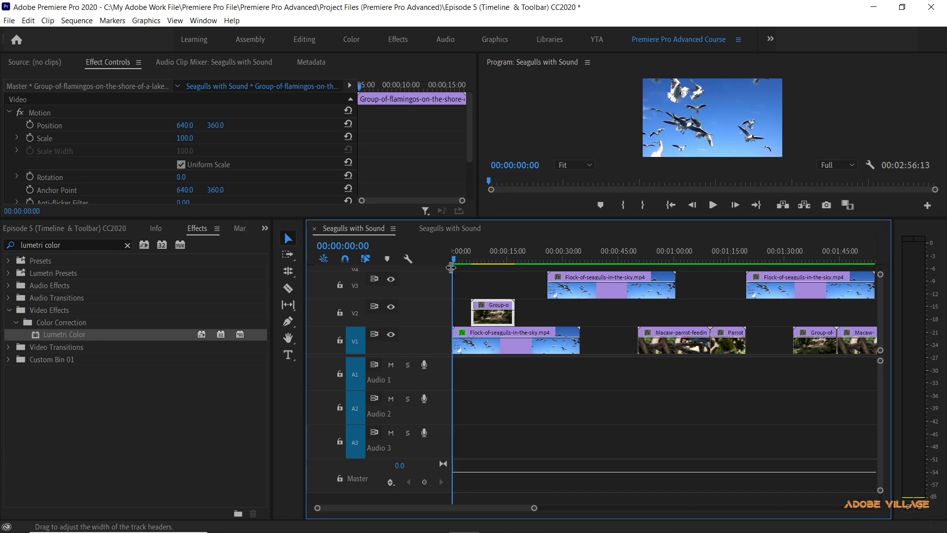
pyautogui.moveTo(454, 263); pyautogui.dragTo(503, 266)
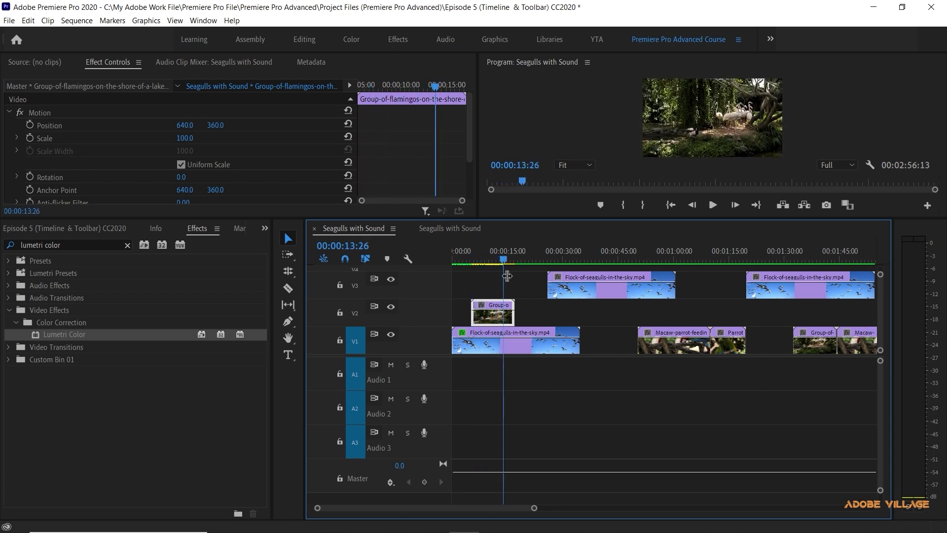
pyautogui.moveTo(534, 510); pyautogui.dragTo(578, 508)
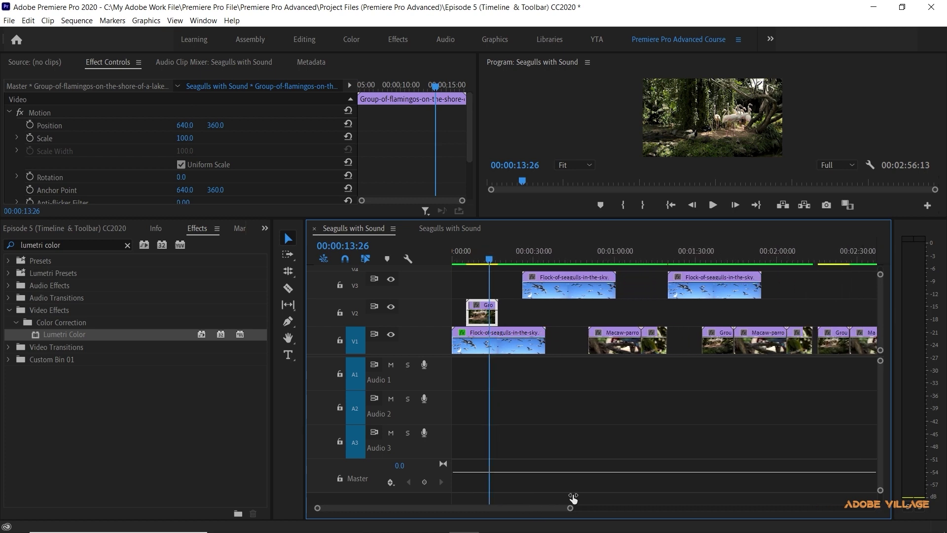
# - Delete the first seagulls clip on V3 and move the Macaw parrot clip from V1 to V3
pyautogui.click(738, 346)
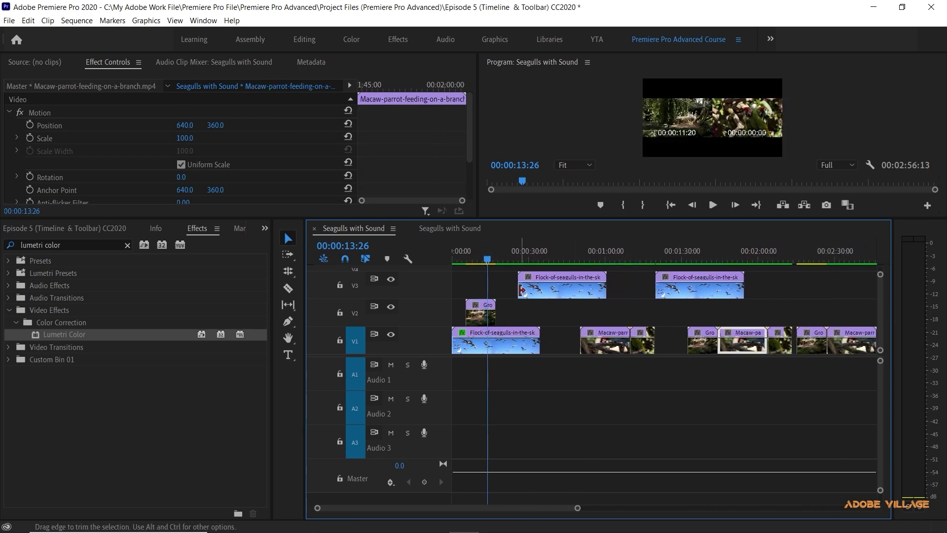
pyautogui.click(543, 286)
pyautogui.press('Delete')
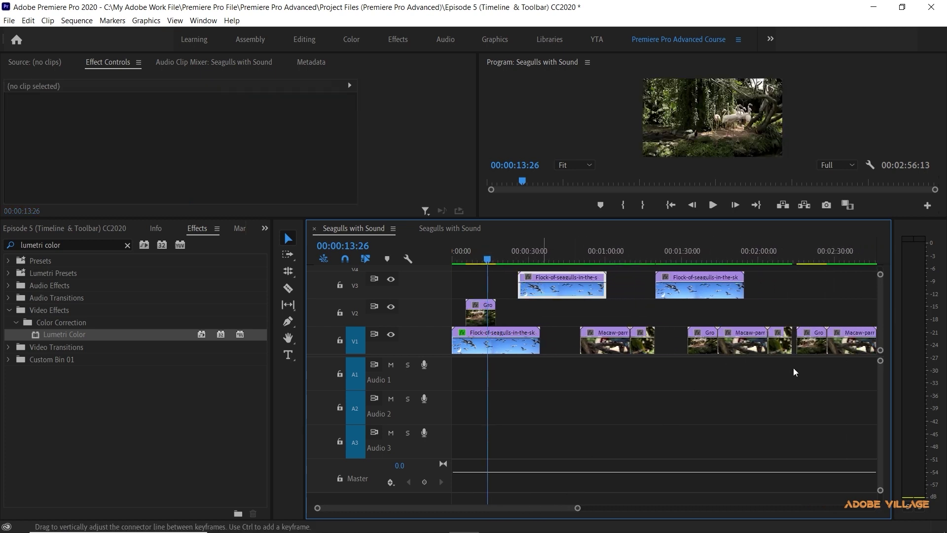
pyautogui.click(746, 347)
pyautogui.moveTo(746, 348); pyautogui.dragTo(516, 293)
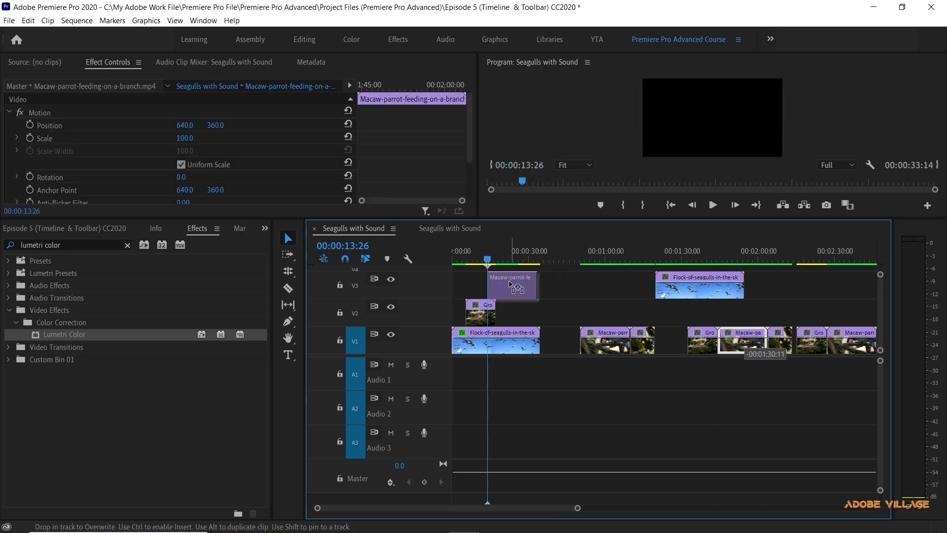
# - Preview the stacked clips and lower the Macaw clip's opacity to about 84
pyautogui.moveTo(487, 258); pyautogui.dragTo(510, 262)
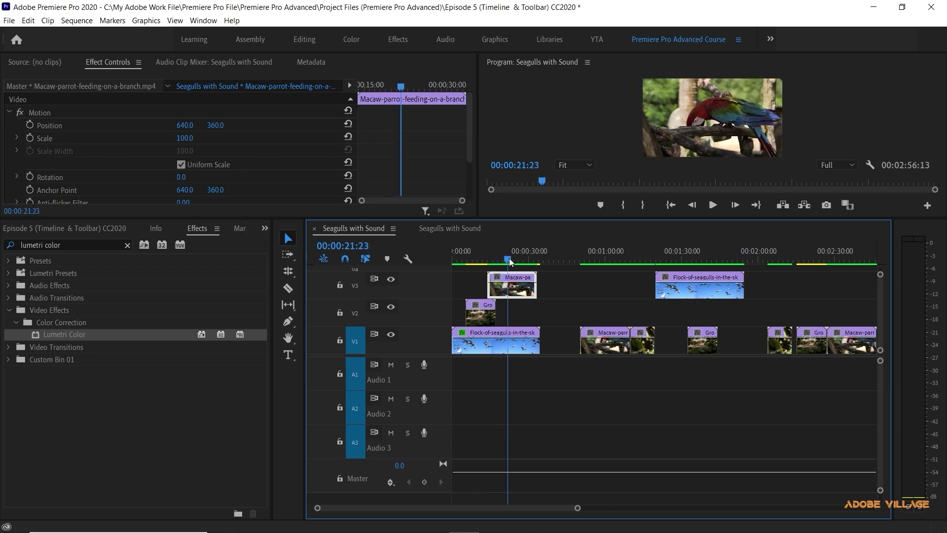
pyautogui.moveTo(518, 281)
pyautogui.mouseDown()
pyautogui.moveTo(524, 291)
pyautogui.moveTo(502, 291)
pyautogui.mouseUp()
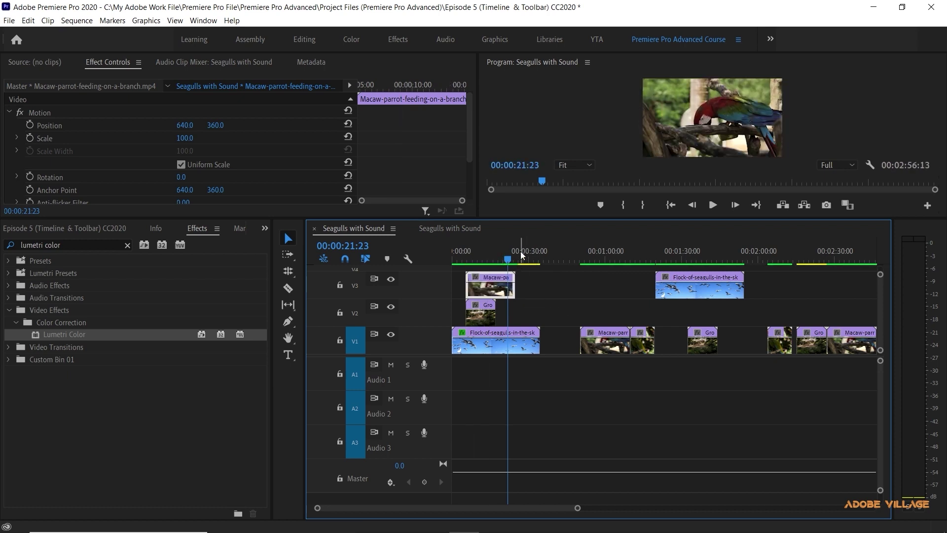
pyautogui.press('Home')
# - Zoom in on the opening clips and turn off V3's track output to hide the Macaw clip
pyautogui.moveTo(574, 508); pyautogui.dragTo(489, 509)
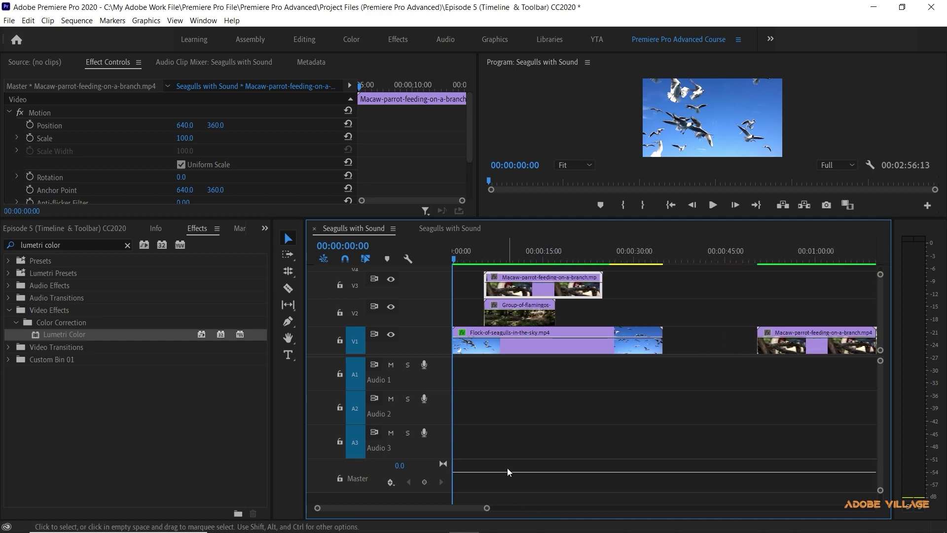
pyautogui.click(390, 279)
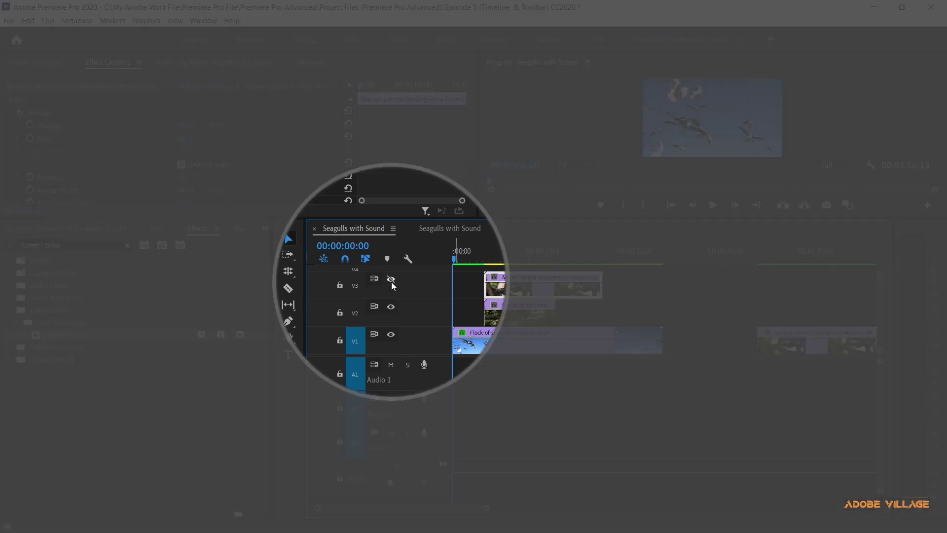
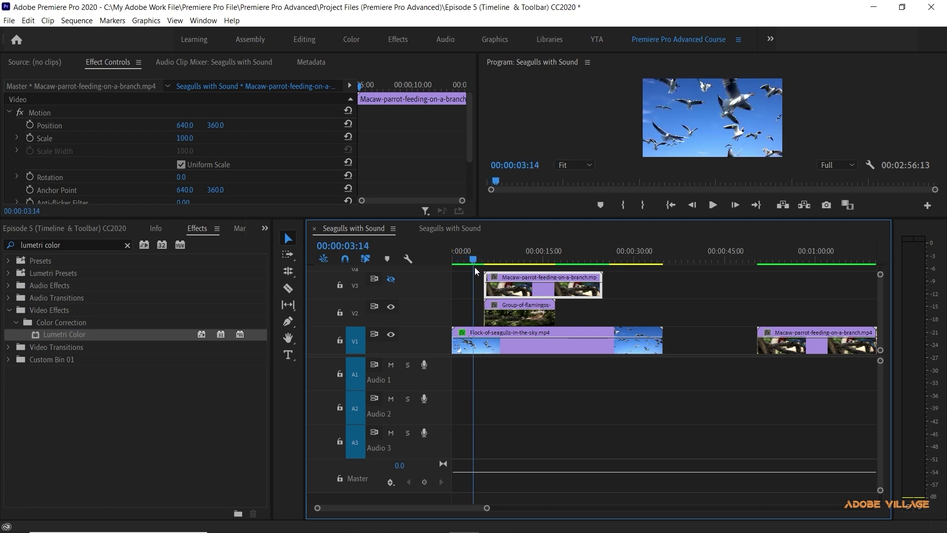
# - Hide the V2 flamingo track output and park the playhead at 00:00:24:03
pyautogui.moveTo(475, 271); pyautogui.dragTo(519, 283)
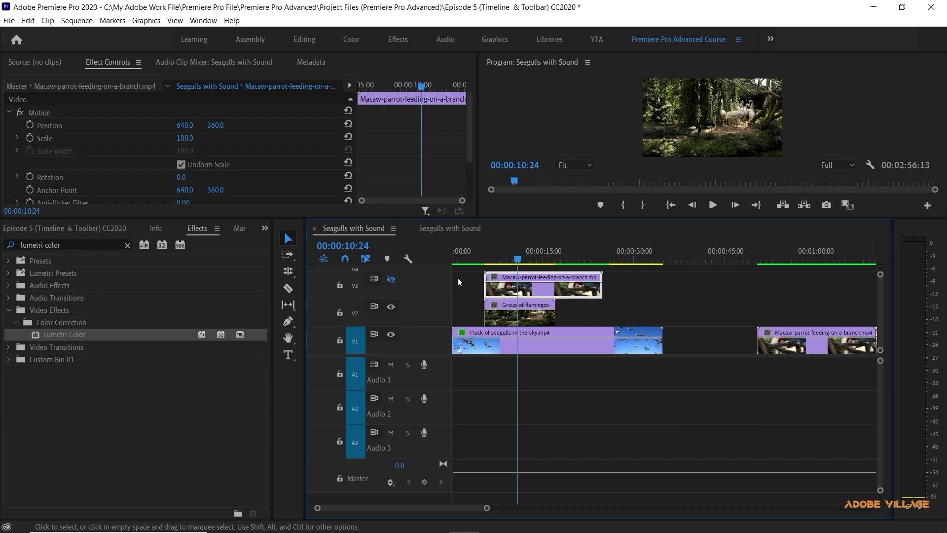
pyautogui.click(391, 308)
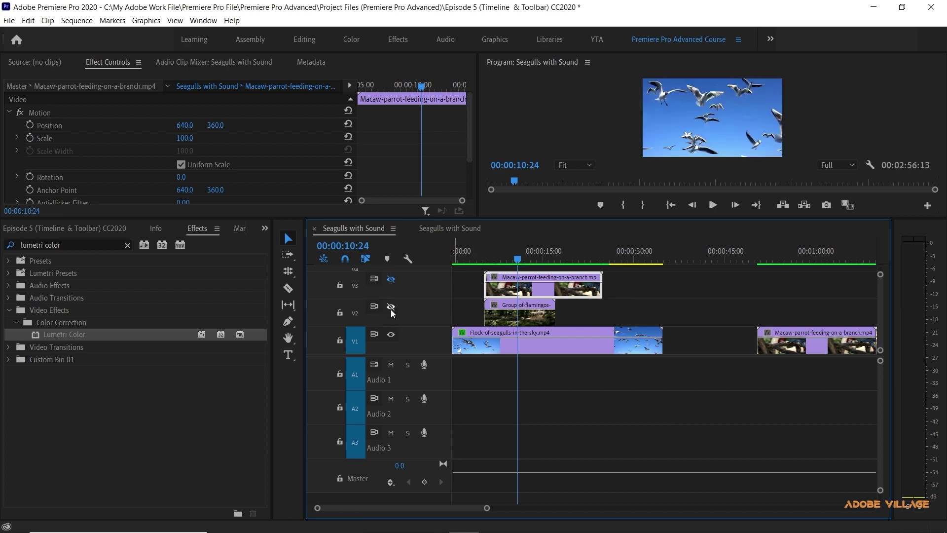
pyautogui.moveTo(513, 262); pyautogui.dragTo(598, 267)
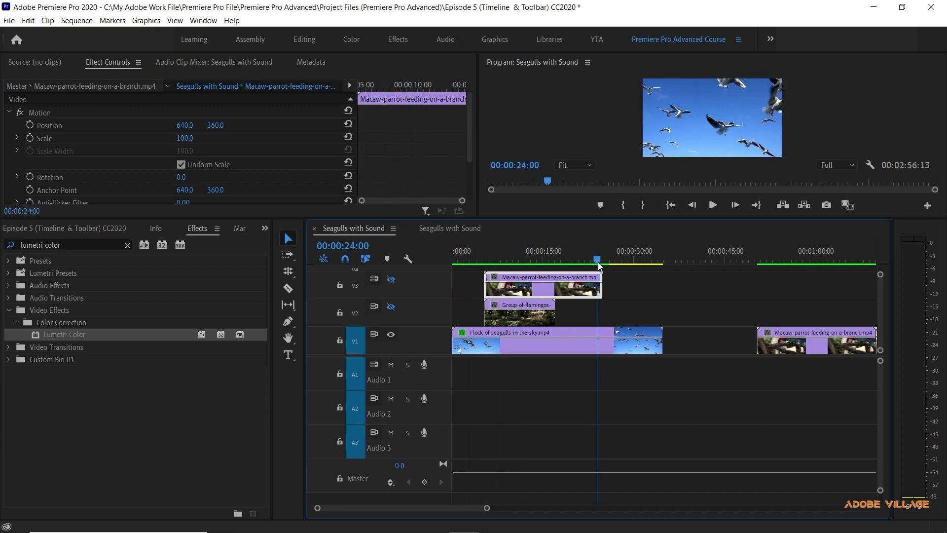
pyautogui.moveTo(599, 266); pyautogui.dragTo(598, 260)
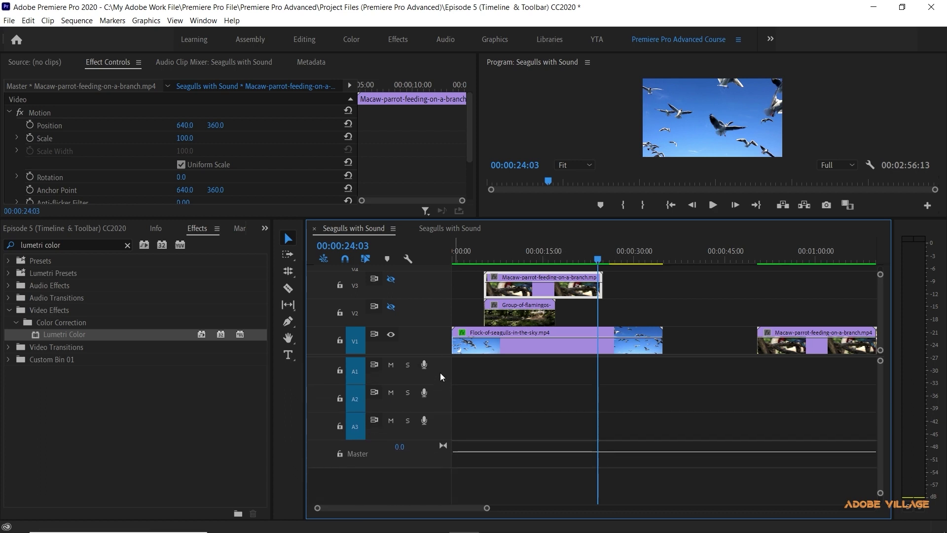
# - Enlarge the video track area, shift the Macaw clip later on V3, and show V3 and V2 again
pyautogui.moveTo(436, 357); pyautogui.dragTo(510, 408)
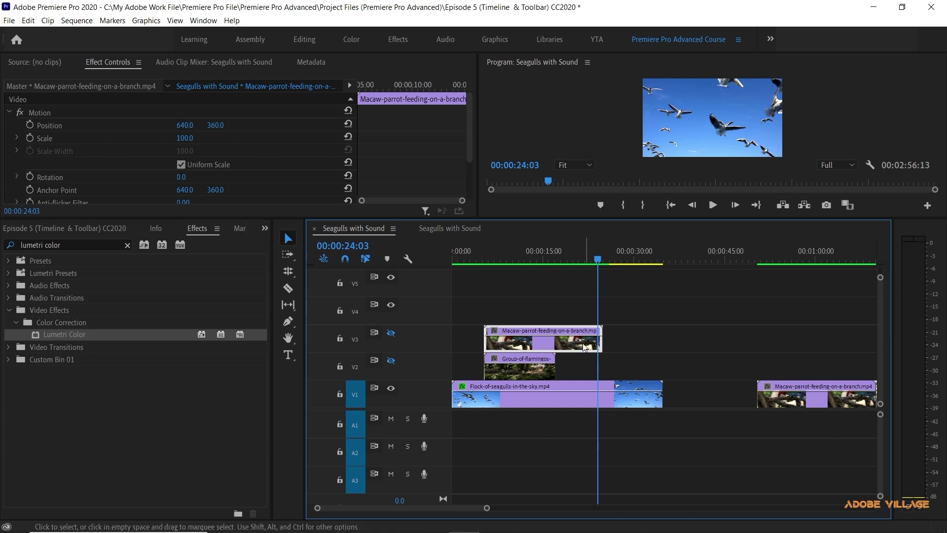
pyautogui.moveTo(587, 341); pyautogui.dragTo(692, 337)
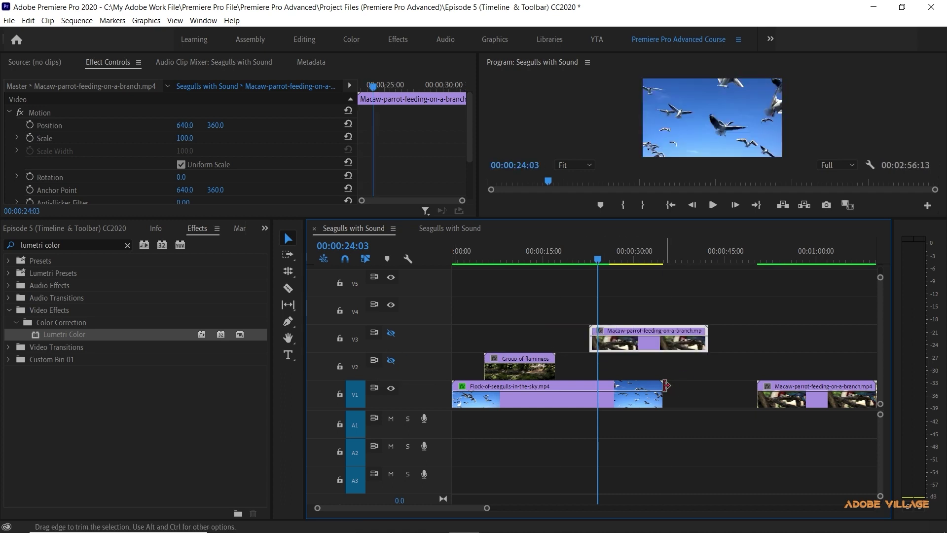
pyautogui.click(390, 361)
pyautogui.click(391, 333)
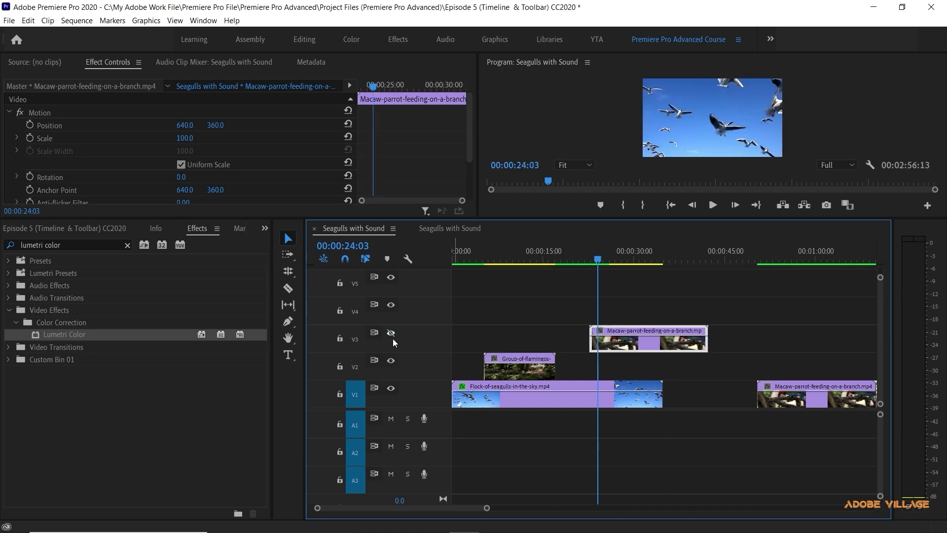
# - With V2 sync lock off, move the flamingos clip later to an edit point; return playhead to 00:00:12:22
pyautogui.click(374, 361)
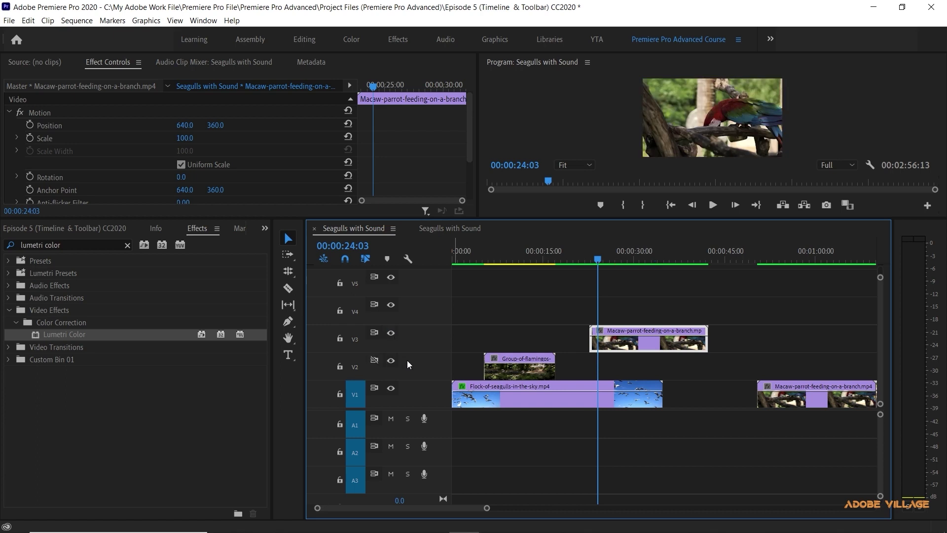
pyautogui.click(517, 367)
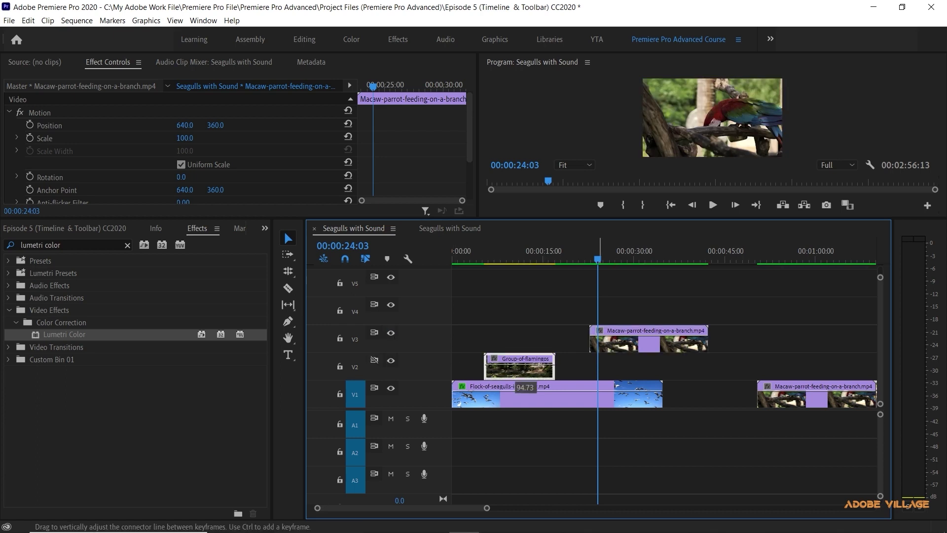
pyautogui.click(527, 370)
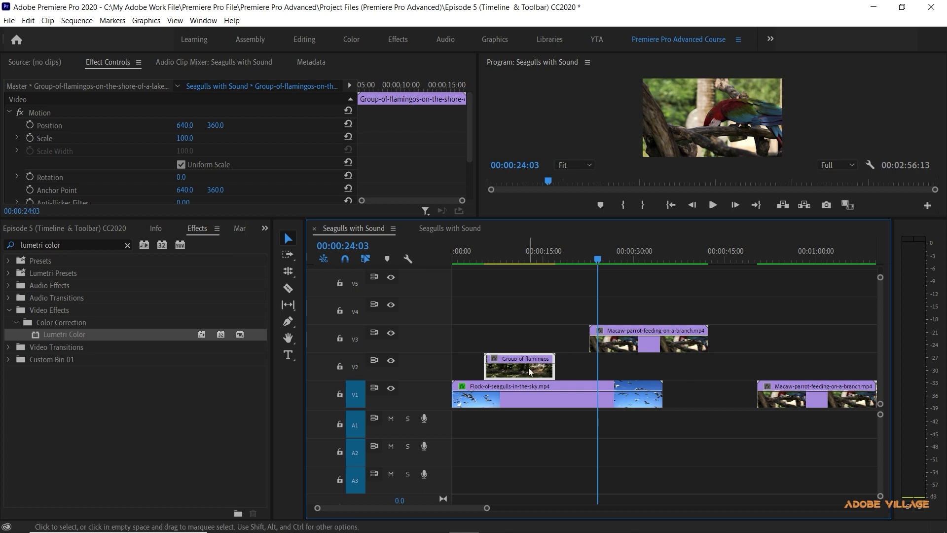
pyautogui.moveTo(530, 371); pyautogui.dragTo(660, 370)
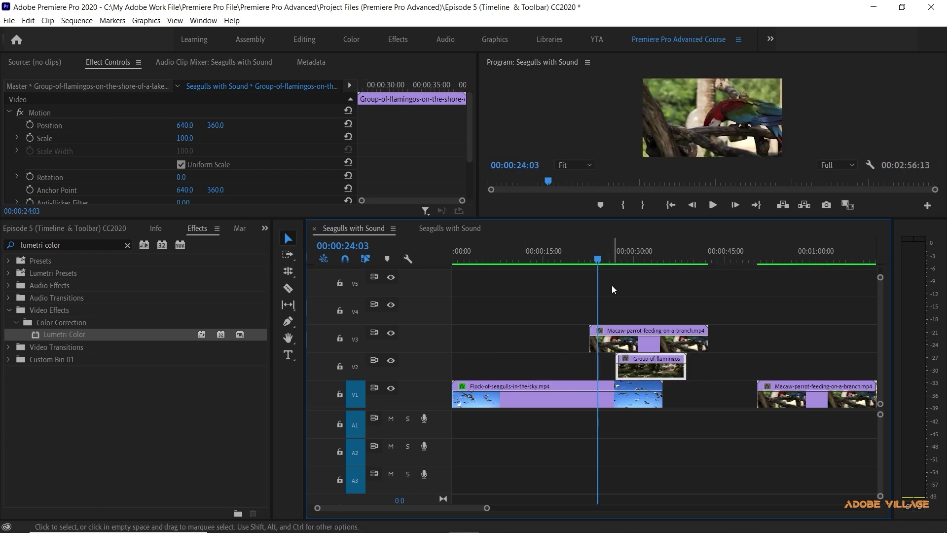
pyautogui.moveTo(606, 253); pyautogui.dragTo(529, 252)
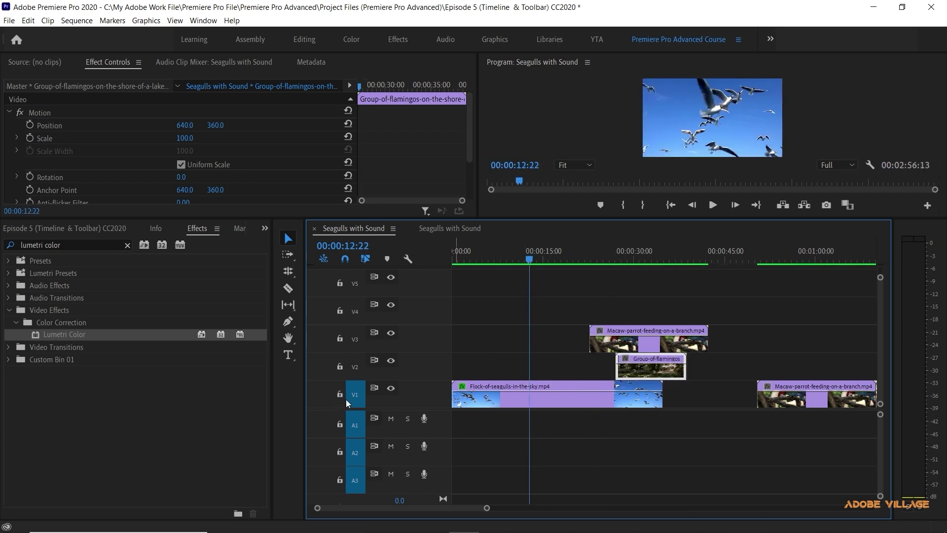
# - Razor the V1 seagull clip at two nearby points and select the short middle piece
pyautogui.press('c')
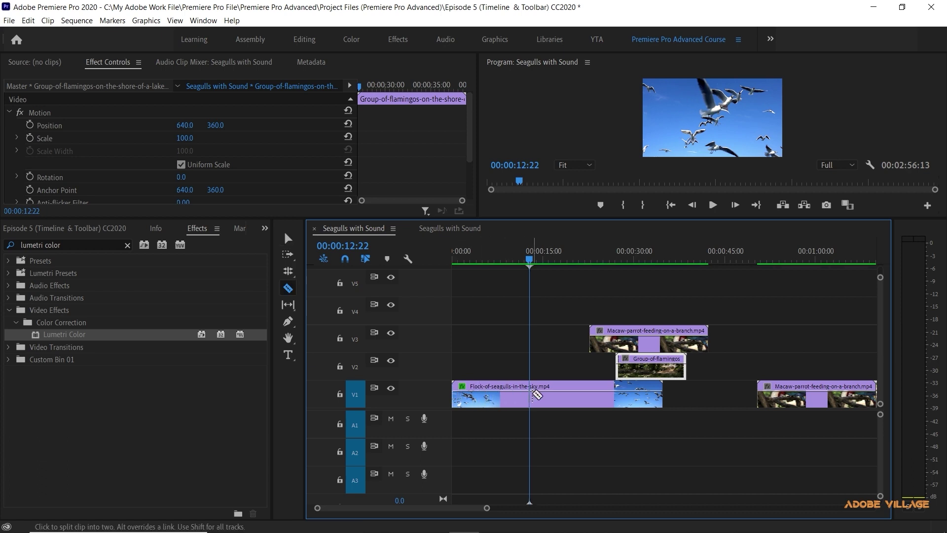
pyautogui.click(529, 393)
pyautogui.click(555, 392)
pyautogui.press('v')
pyautogui.click(537, 394)
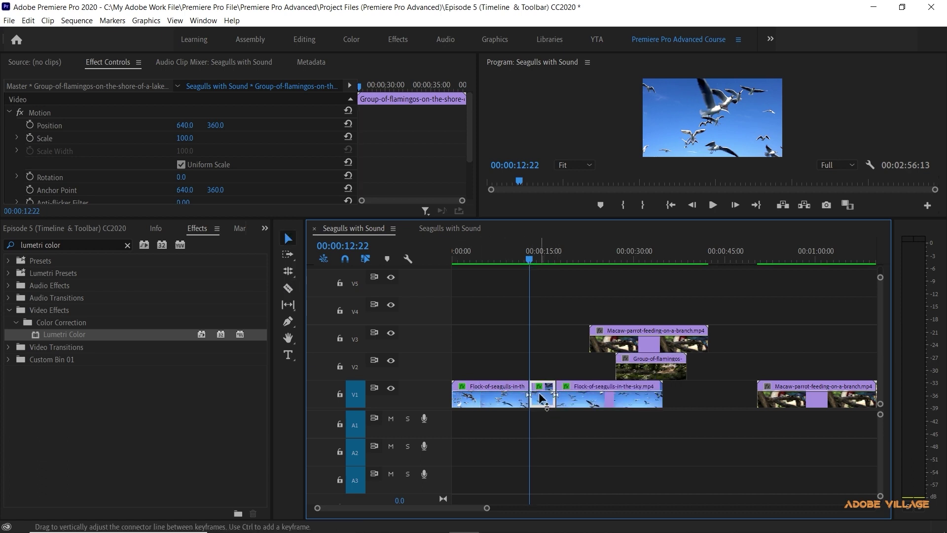
# - Toggle V2 sync lock, ripple-delete the short piece, paste it back, and re-enable V2 sync lock
pyautogui.moveTo(539, 394)
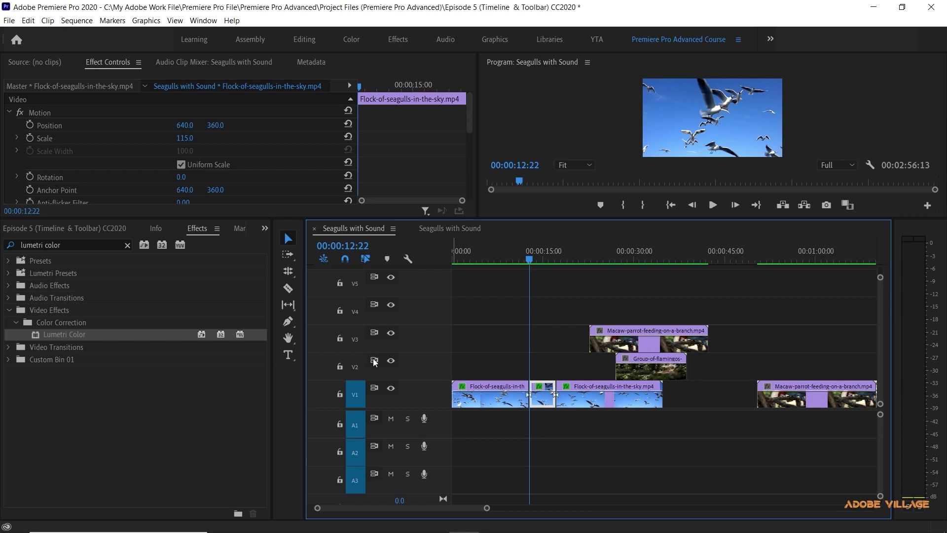
pyautogui.click(374, 361)
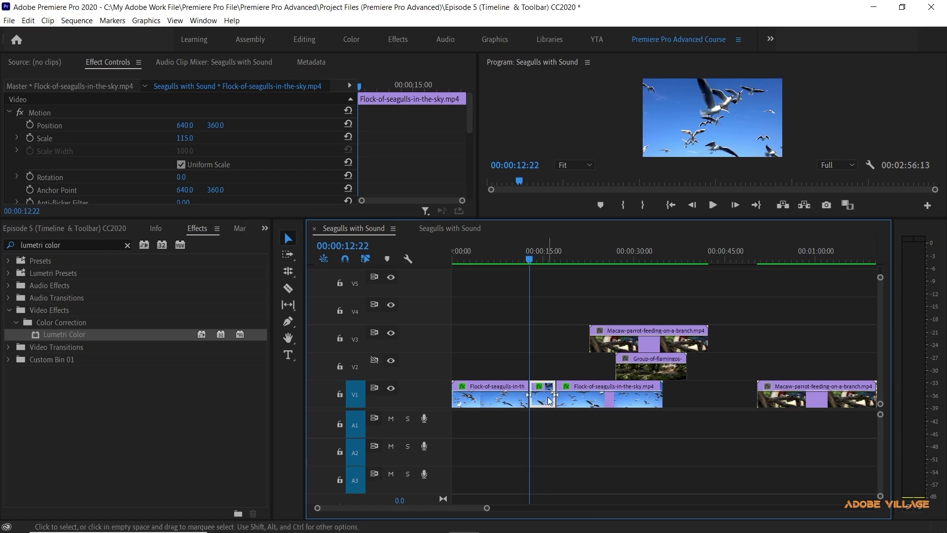
pyautogui.hotkey('shift', 'Delete')
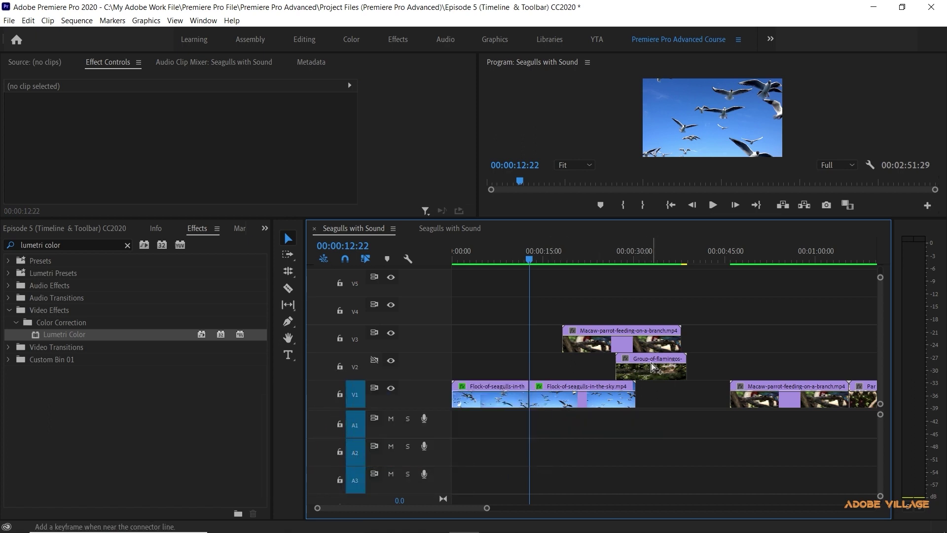
pyautogui.hotkey('ctrl', 'shift', 'v')
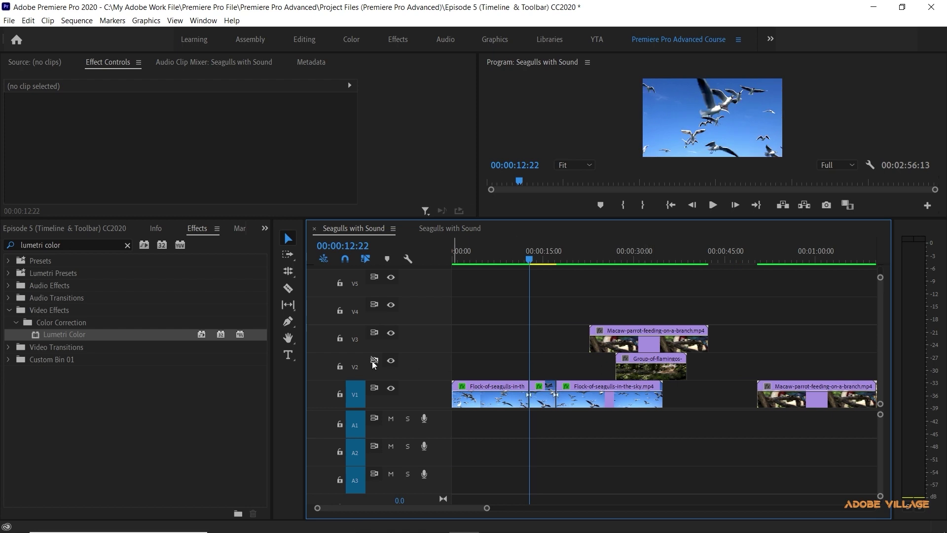
pyautogui.click(374, 360)
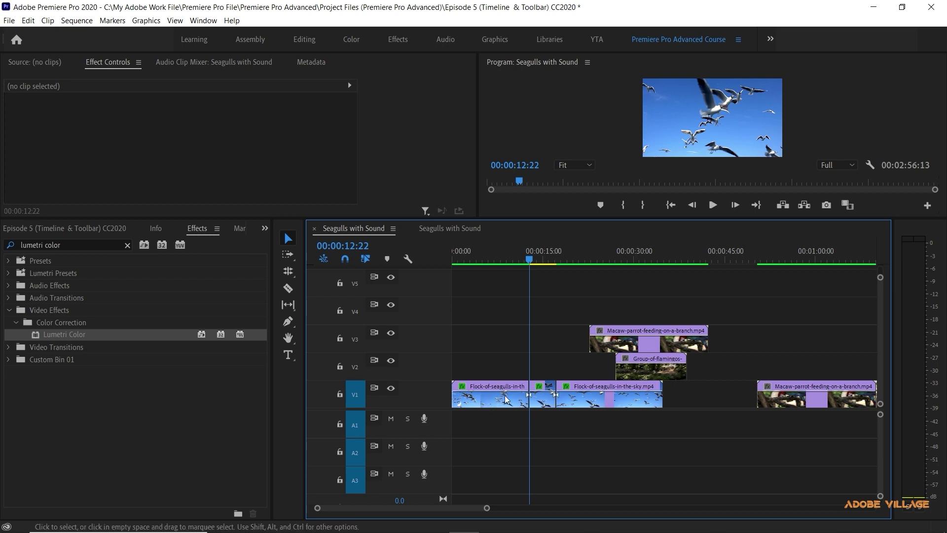
# - Ripple-delete the short seagull clip again, undoing and retrying with V2 sync lock turned off
pyautogui.click(547, 399)
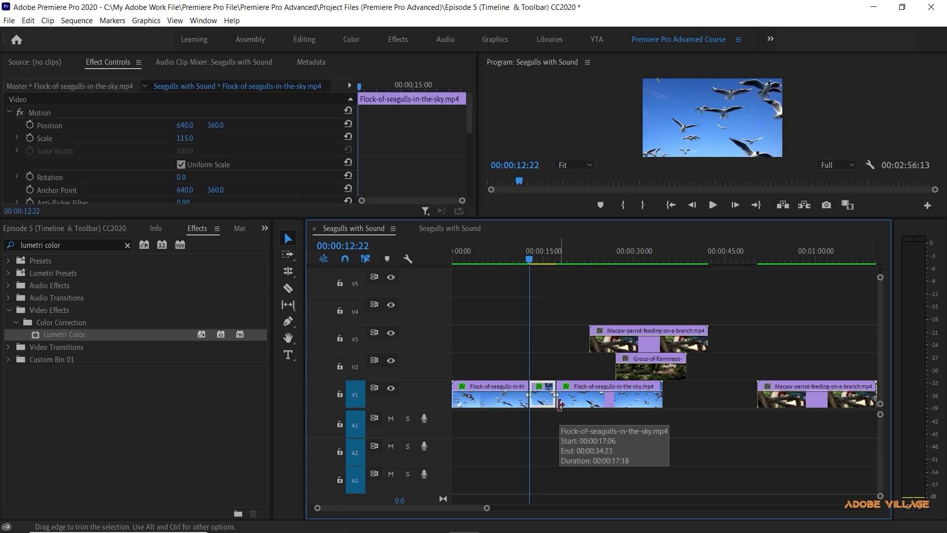
pyautogui.hotkey('shift', 'Delete')
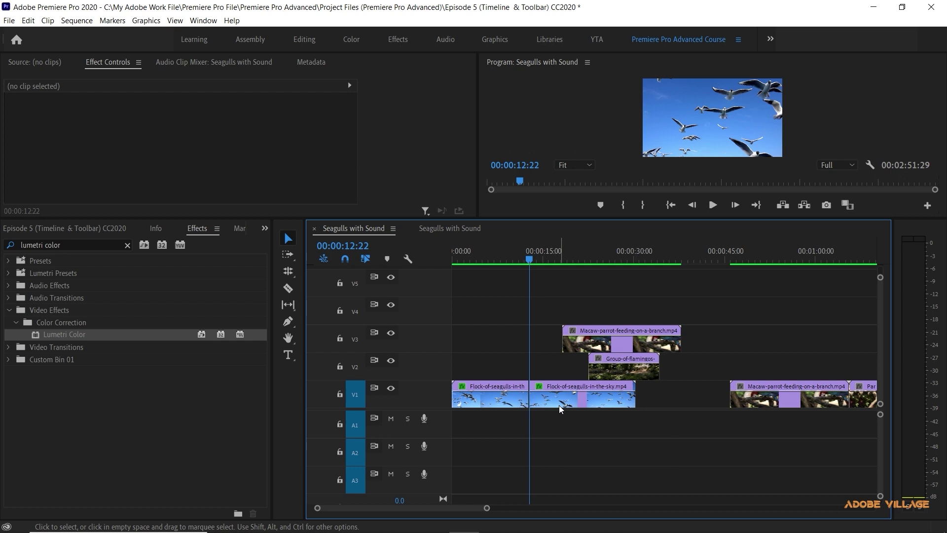
pyautogui.hotkey('ctrl', 'z')
pyautogui.click(375, 360)
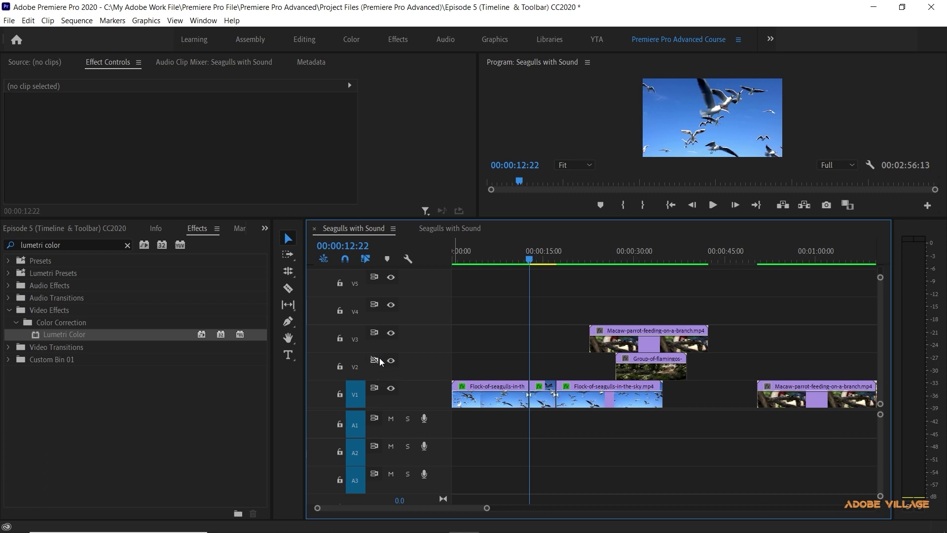
pyautogui.click(540, 400)
pyautogui.press('shift')
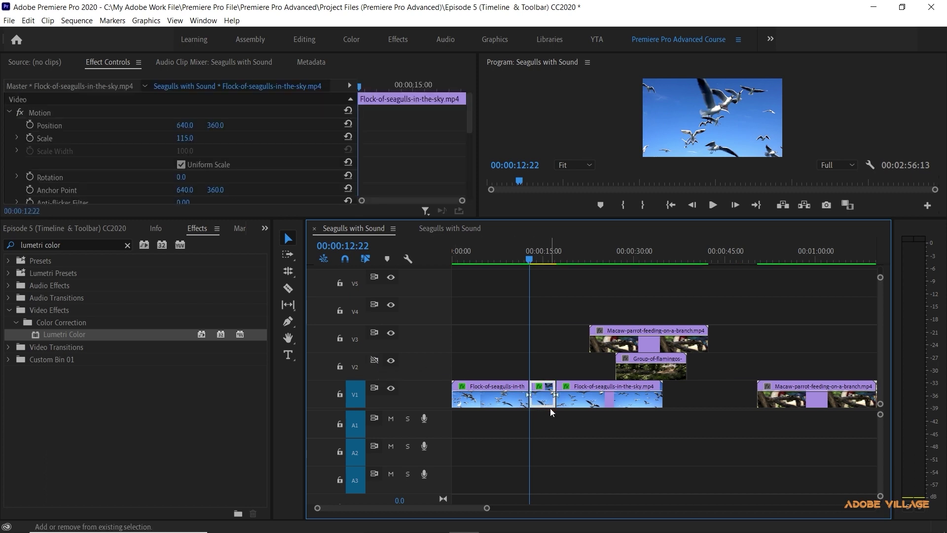
pyautogui.hotkey('shift', 'Delete')
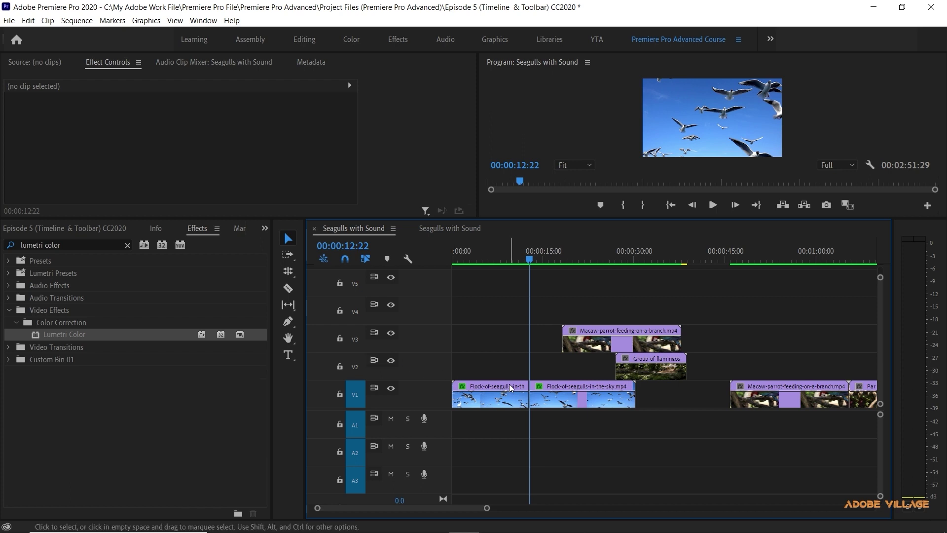
# - Move the Macaw clip later on V3 so it starts after the flamingos clip, undoing a stray flamingos copy
pyautogui.moveTo(509, 384)
pyautogui.moveTo(616, 343); pyautogui.dragTo(656, 357)
pyautogui.click(655, 358)
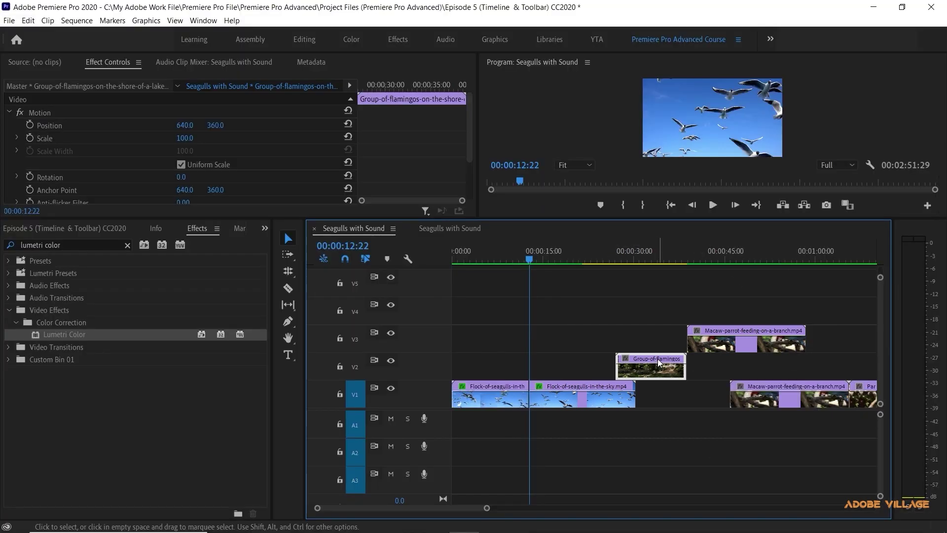
pyautogui.moveTo(657, 359); pyautogui.dragTo(572, 362)
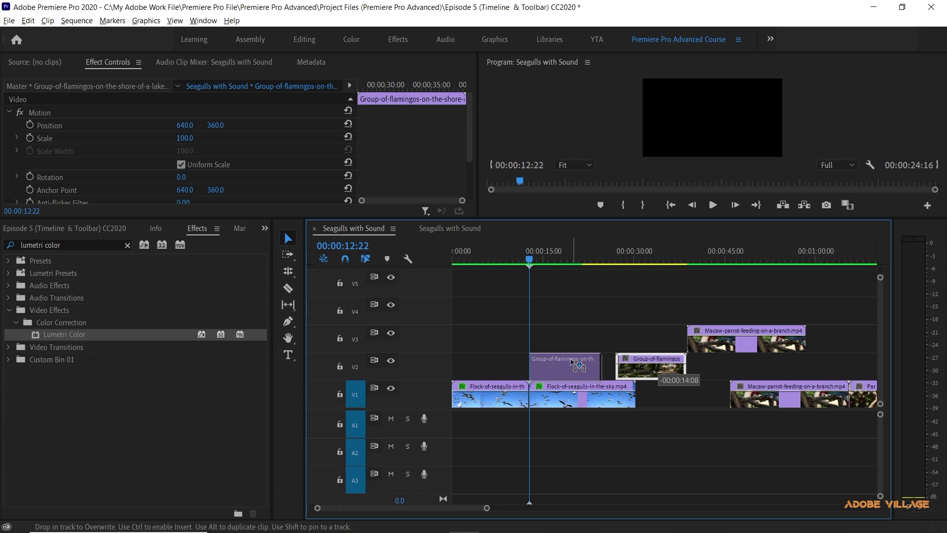
pyautogui.moveTo(572, 363); pyautogui.dragTo(573, 363)
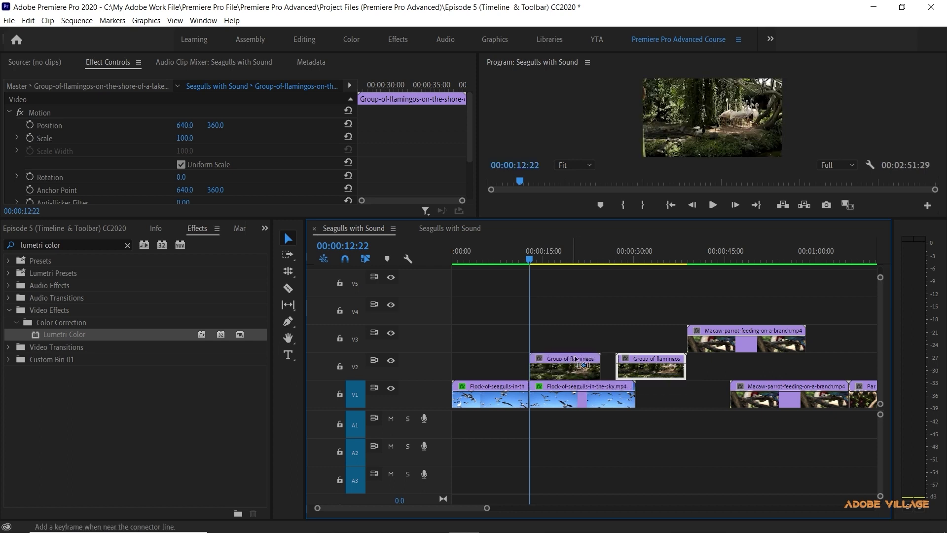
pyautogui.hotkey('ctrl', 'z')
pyautogui.click(410, 264)
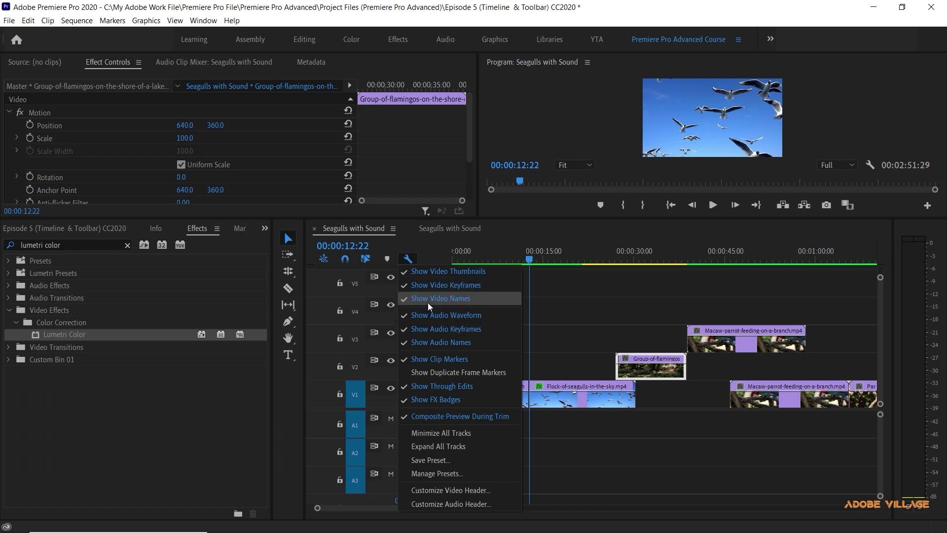
# - Turn off Show Video Keyframes in the Timeline Display Settings and return to the timeline
pyautogui.click(430, 288)
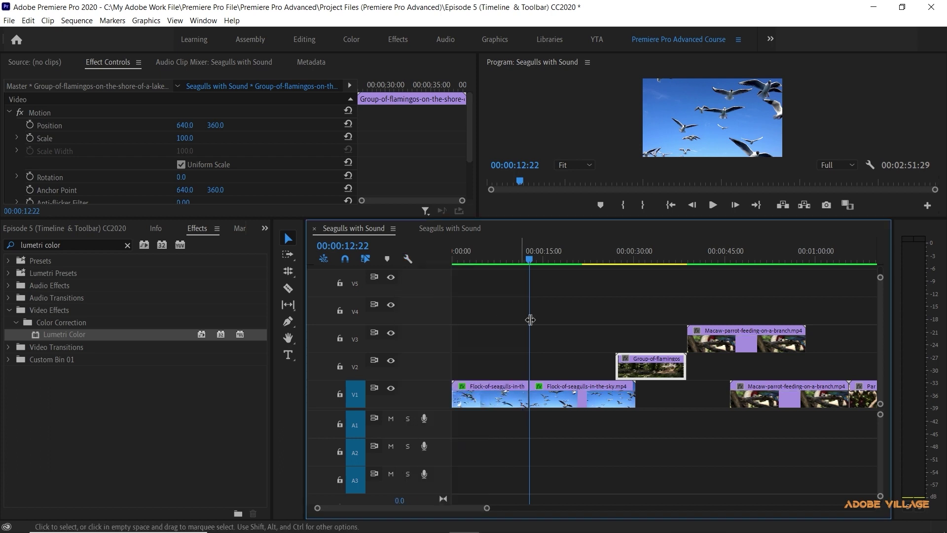
pyautogui.click(409, 260)
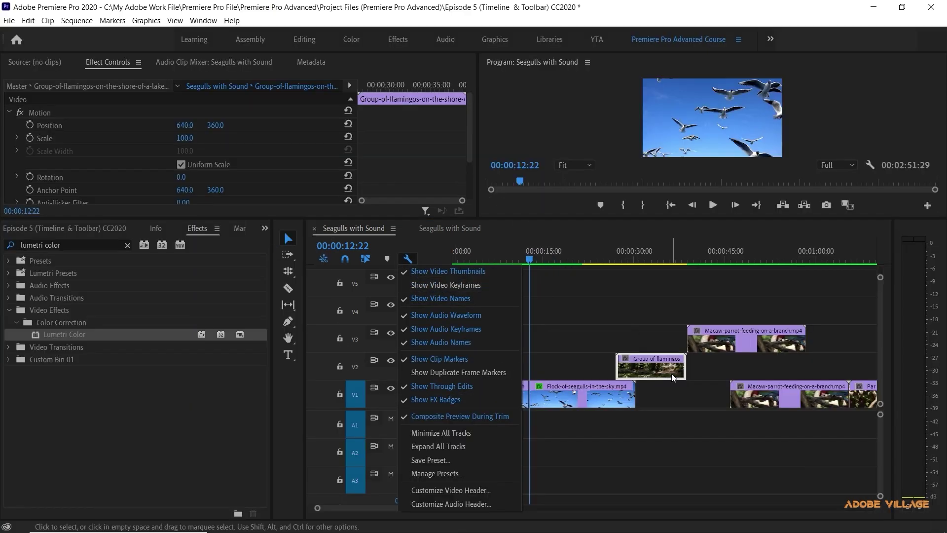
pyautogui.click(658, 371)
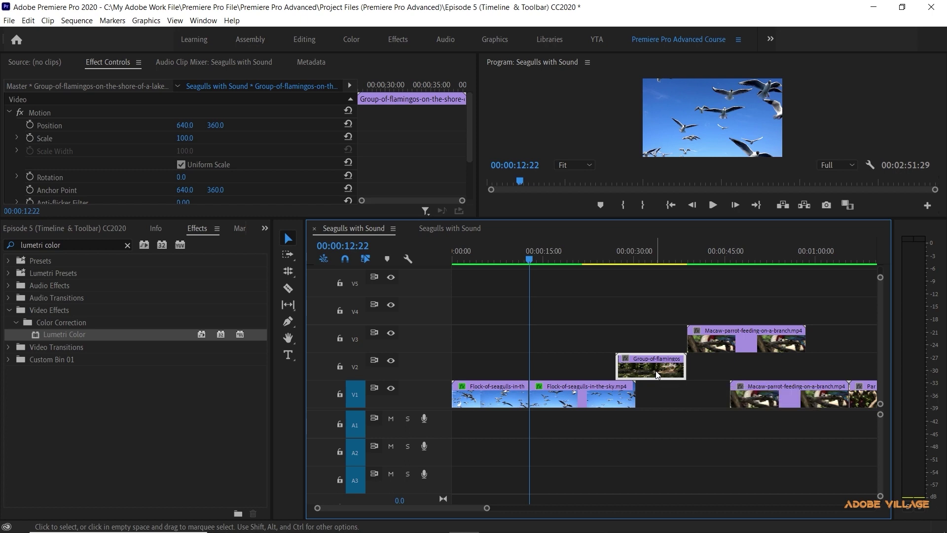
pyautogui.press('ctrl')
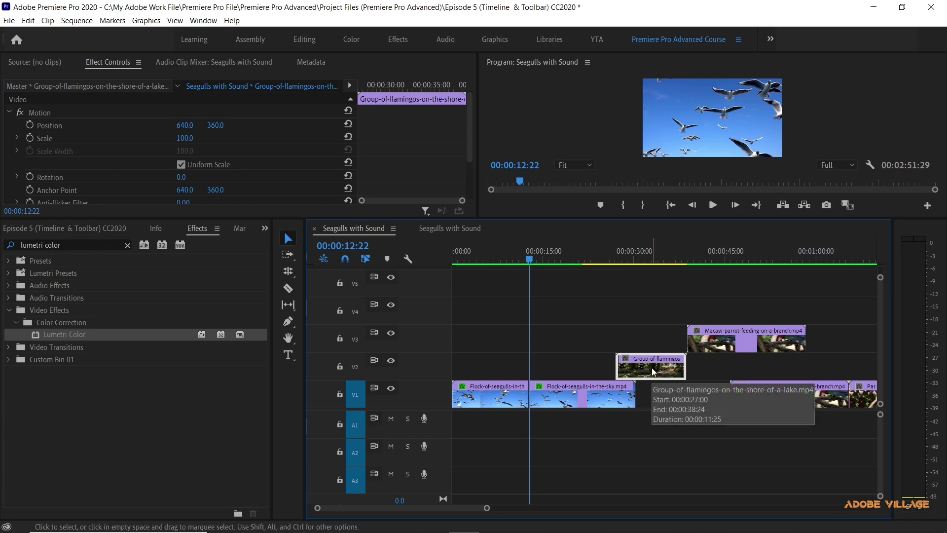
pyautogui.click(561, 359)
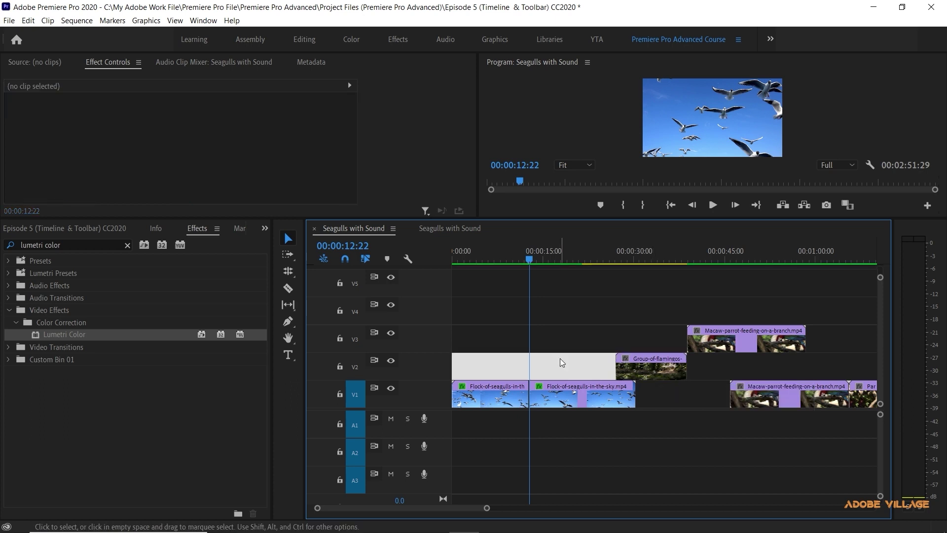
pyautogui.hotkey('ctrl', 'v')
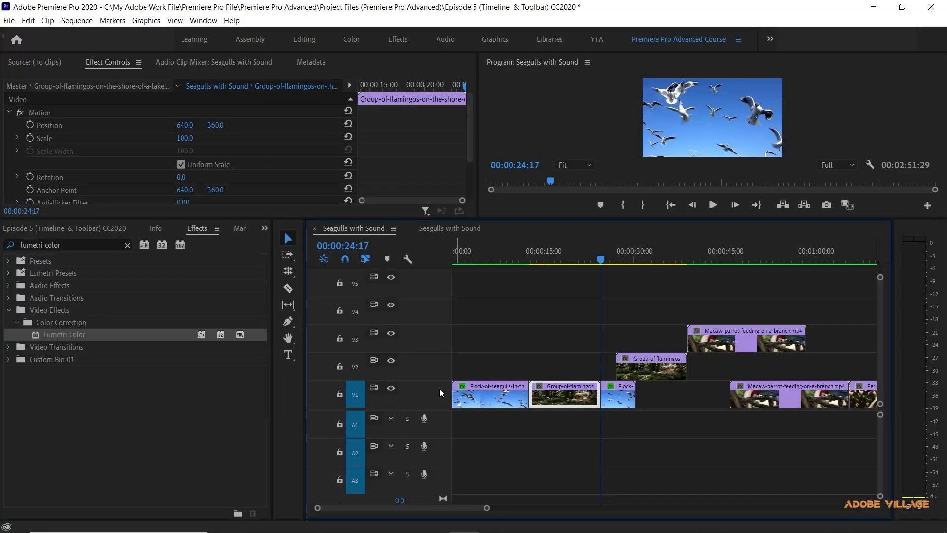
pyautogui.hotkey('ctrl', 'z')
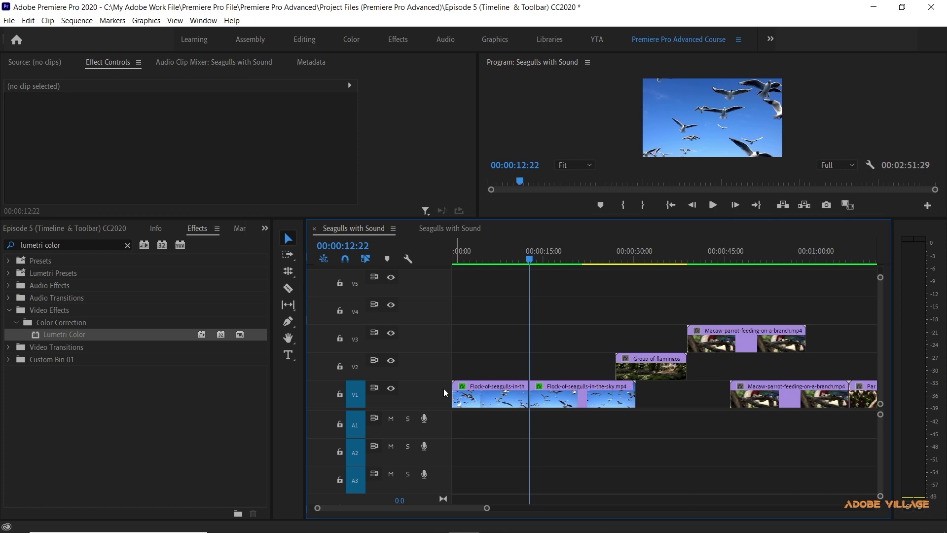
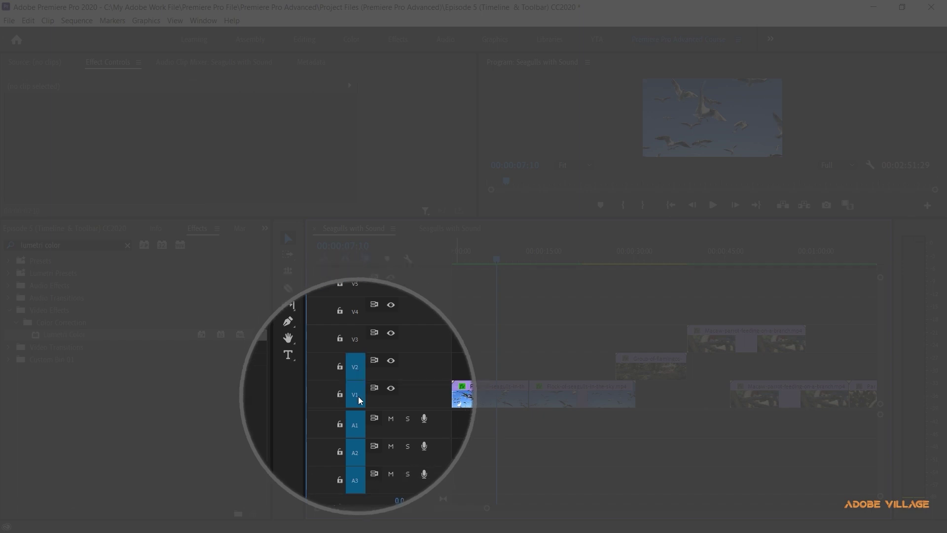
# - Untarget video track V1 so only V2 stays targeted
pyautogui.click(357, 394)
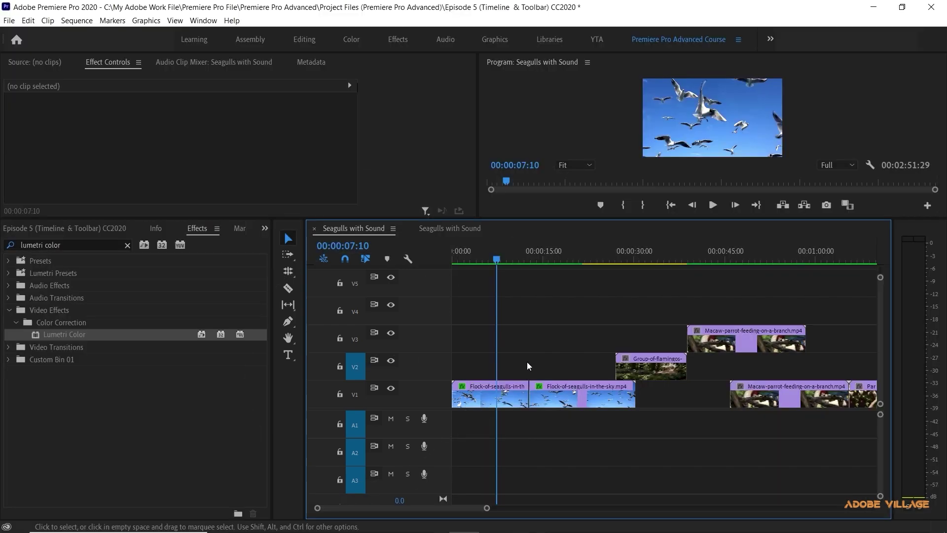
# - Paste copies of the Group-of-flamingos clip onto V2 and V3 at 00:00:02:29
pyautogui.click(632, 364)
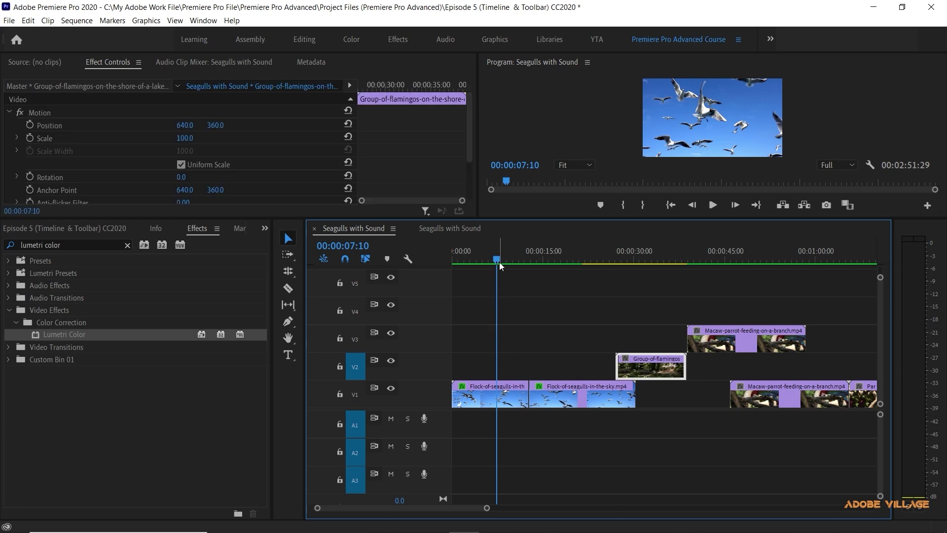
pyautogui.moveTo(496, 260); pyautogui.dragTo(470, 262)
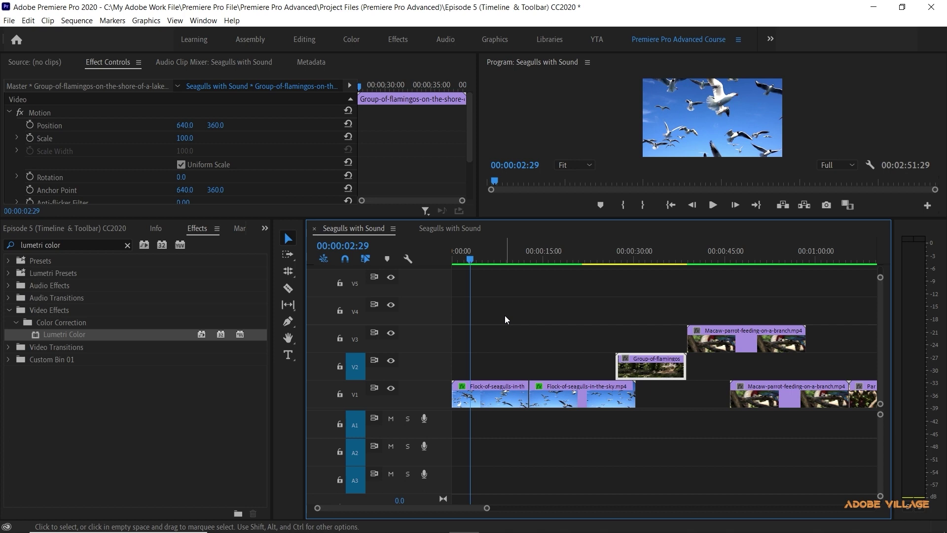
pyautogui.hotkey('ctrl', 'v')
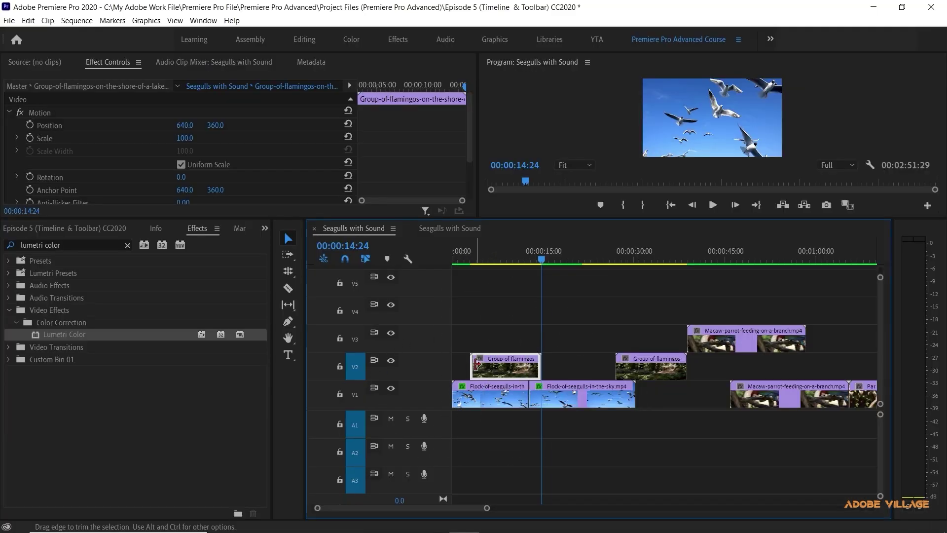
pyautogui.click(360, 338)
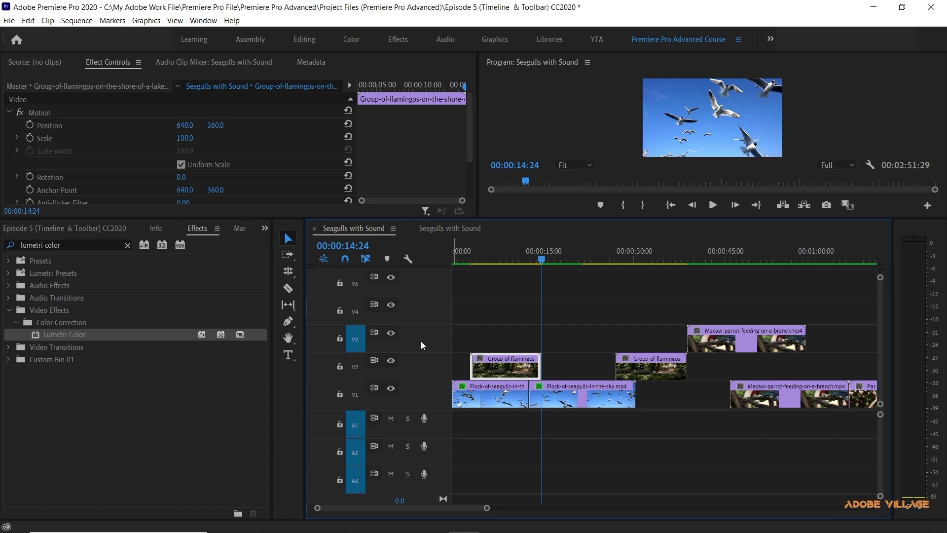
pyautogui.hotkey('ctrl', 'v')
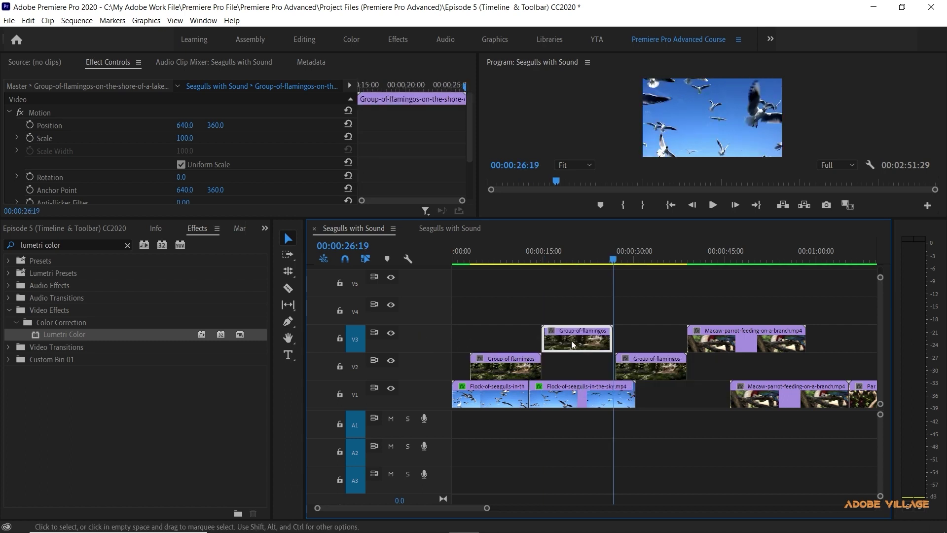
# - Paste another flamingo copy onto targeted V5 at 00:00:06:06, then undo the pastes
pyautogui.click(350, 284)
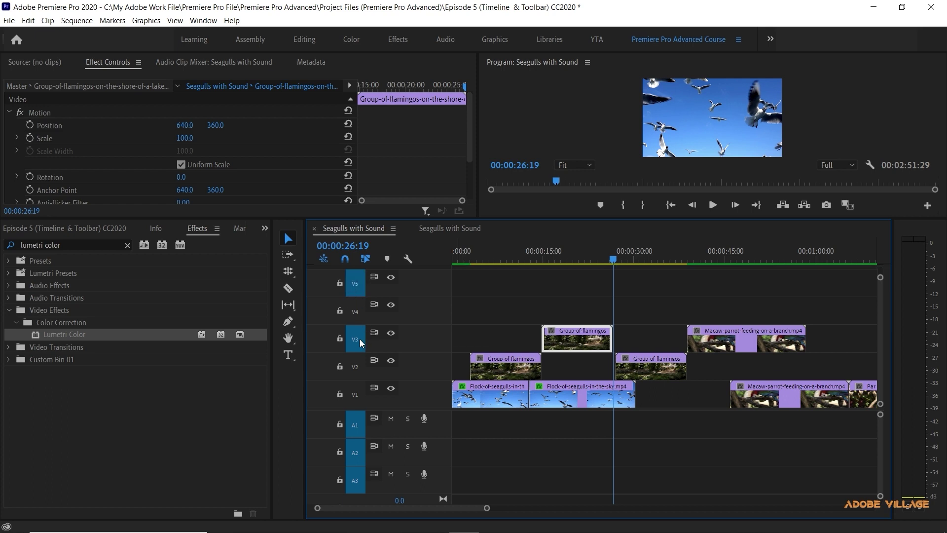
pyautogui.moveTo(611, 259); pyautogui.dragTo(489, 269)
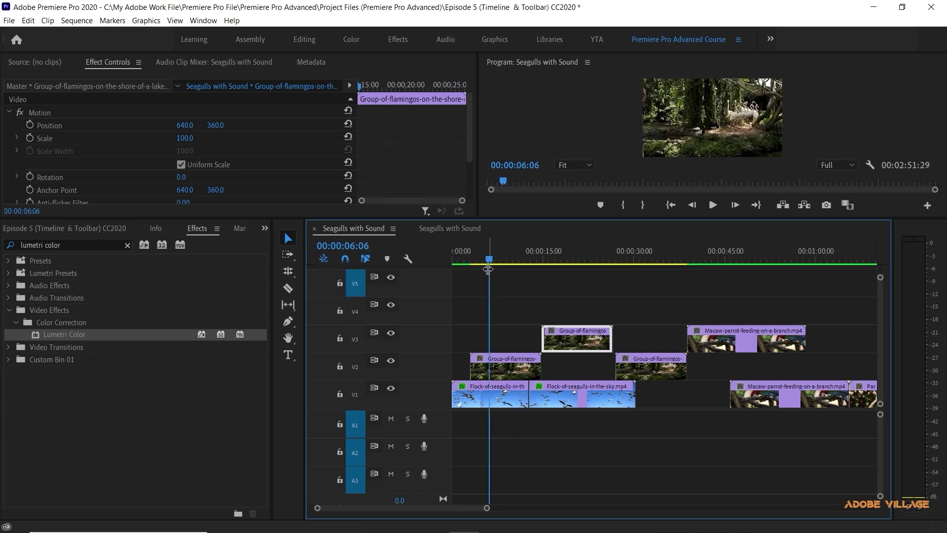
pyautogui.hotkey('ctrl', 'v')
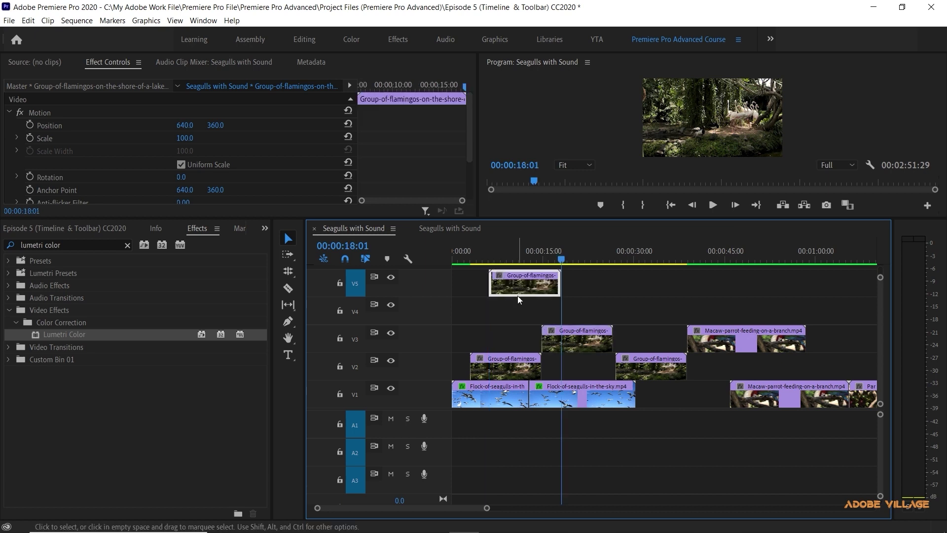
pyautogui.moveTo(518, 296)
pyautogui.hotkey('ctrl', 'z')
# - Undo the last flamingo paste, lock V3, and drag the V1 and V2 clips later
pyautogui.hotkey('ctrl', 'z')
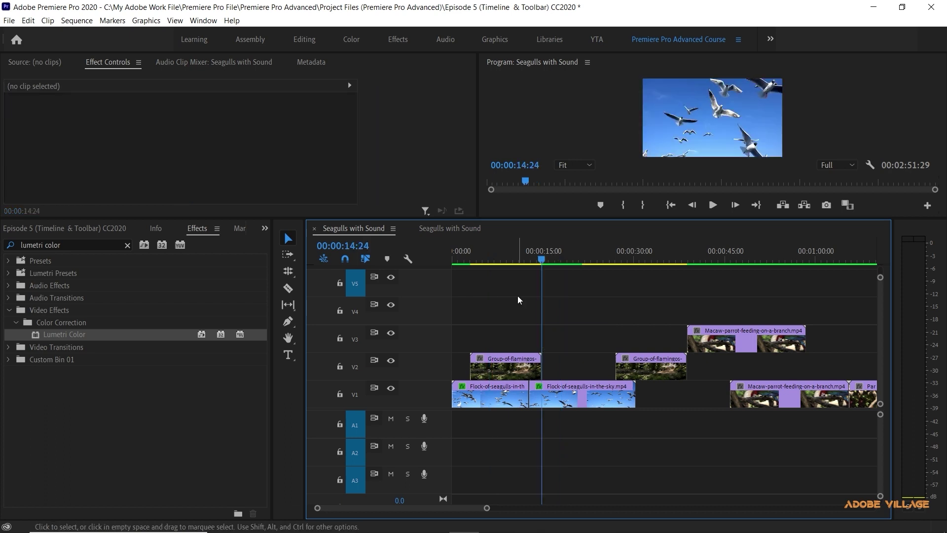
pyautogui.hotkey('ctrl', 'z')
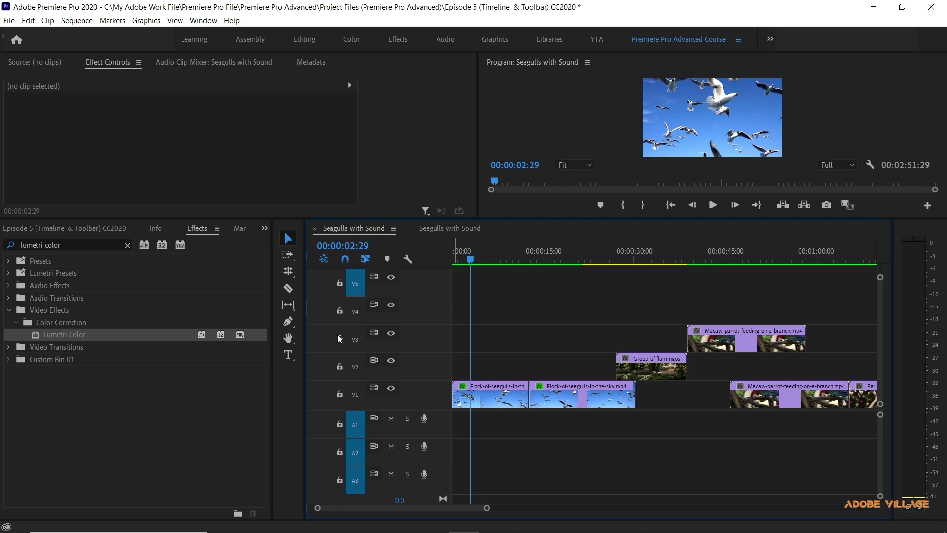
pyautogui.click(340, 337)
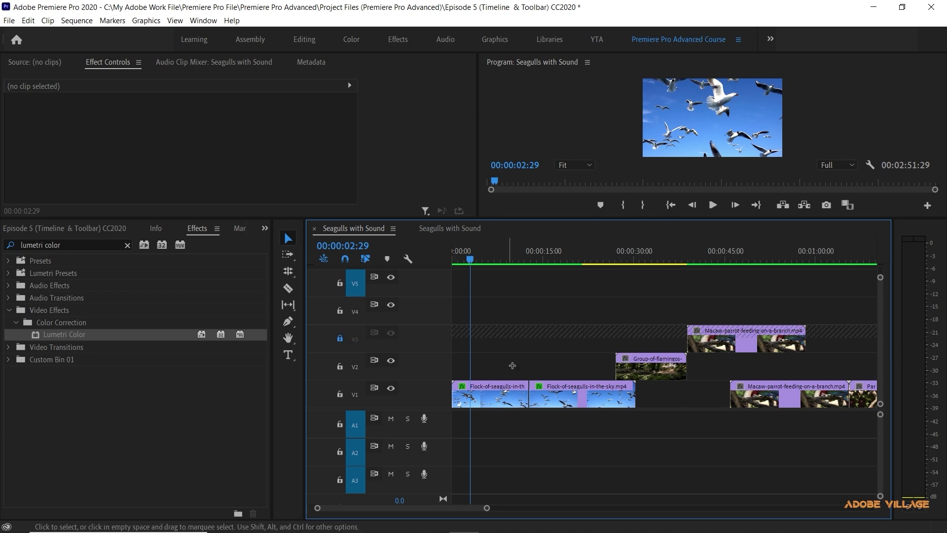
pyautogui.moveTo(508, 364); pyautogui.dragTo(790, 431)
pyautogui.moveTo(495, 287); pyautogui.dragTo(789, 421)
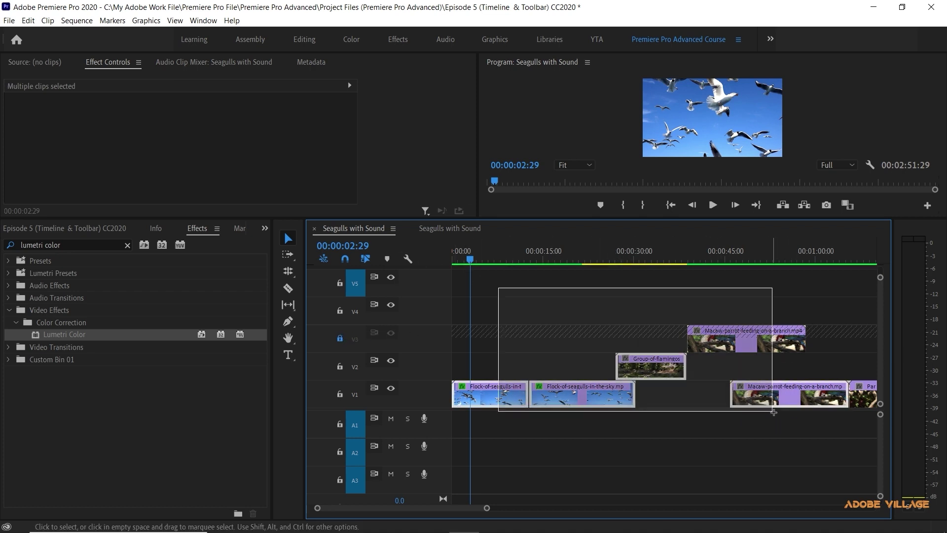
pyautogui.moveTo(597, 395); pyautogui.dragTo(721, 341)
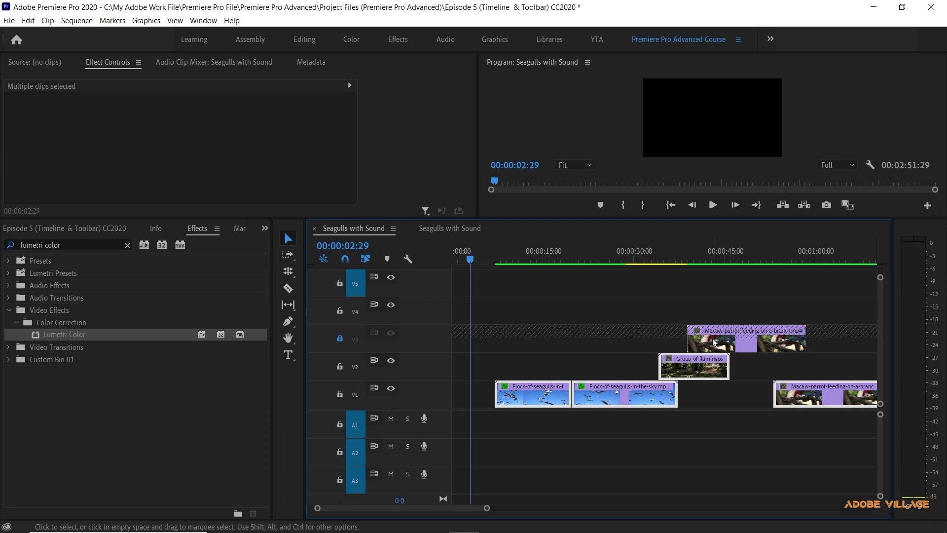
pyautogui.moveTo(704, 341)
# - Unlock V3 and drag all clips 00:00:07:03 earlier to start at 00:00:00
pyautogui.click(340, 339)
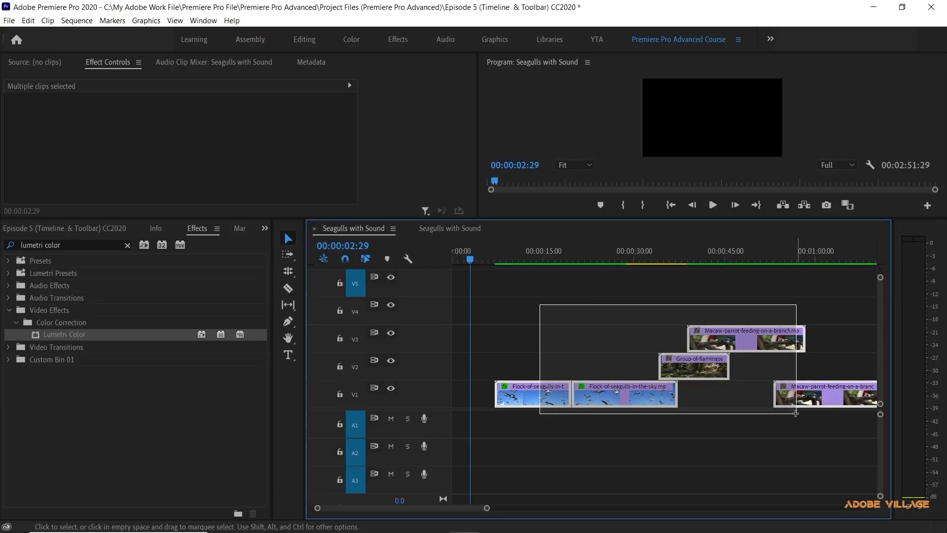
pyautogui.moveTo(539, 307); pyautogui.dragTo(799, 417)
pyautogui.moveTo(646, 398); pyautogui.dragTo(600, 396)
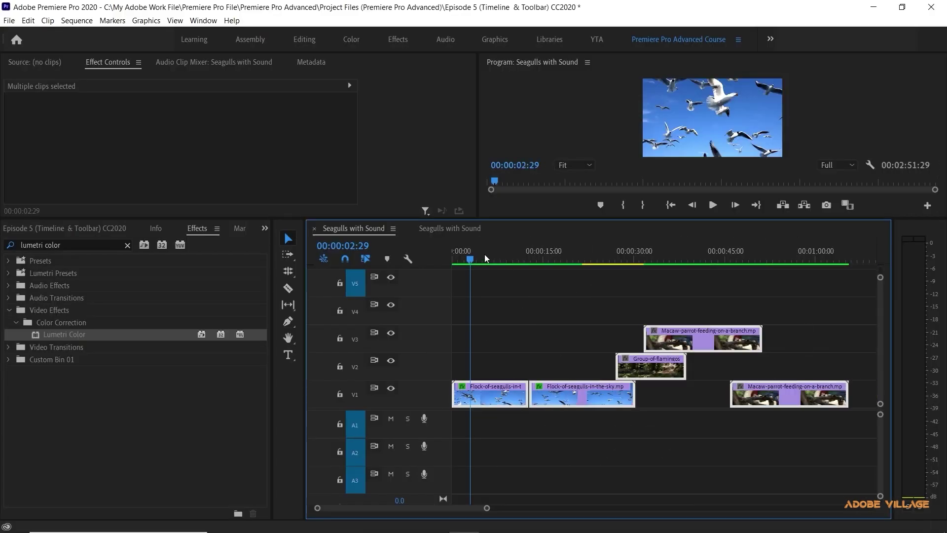
pyautogui.moveTo(484, 254); pyautogui.dragTo(440, 251)
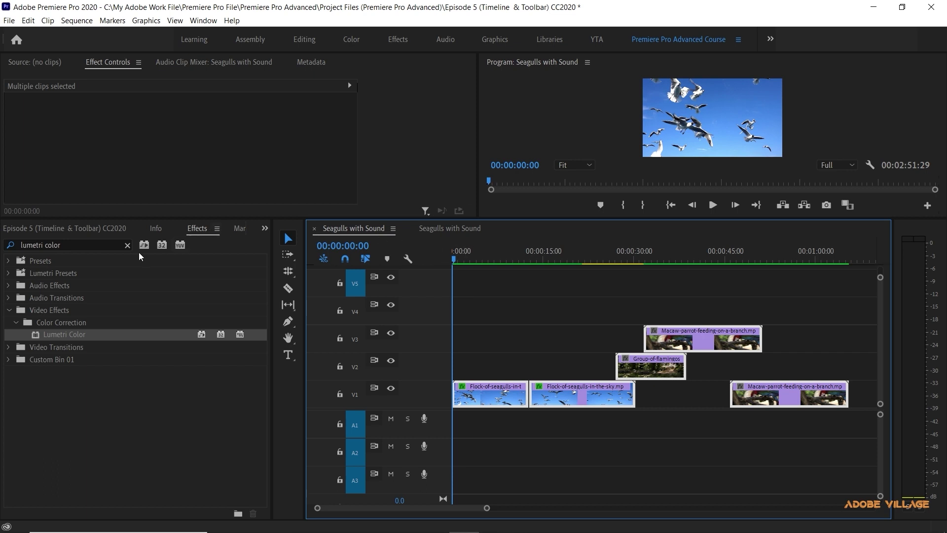
# - Clear the Effects search, show the Project panel, and shift the V1–V3 clips later
pyautogui.click(127, 245)
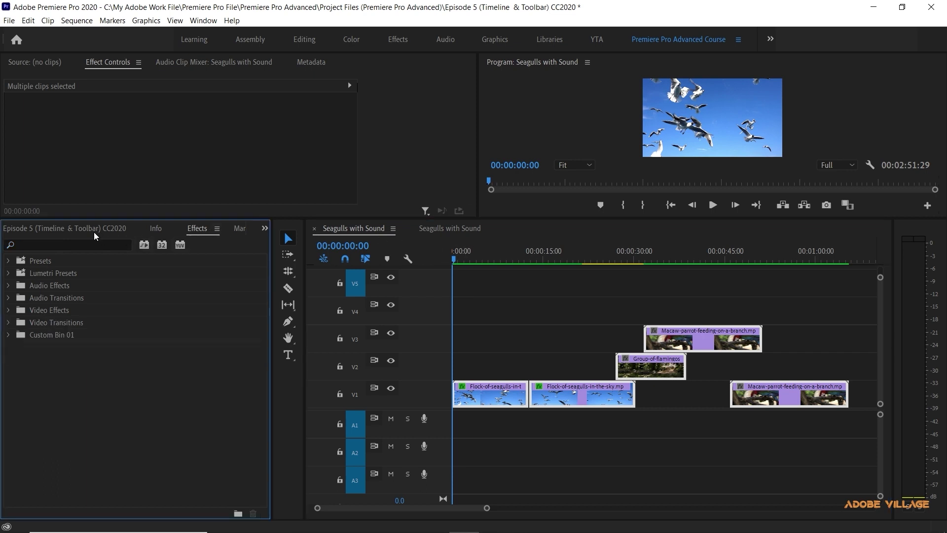
pyautogui.click(94, 229)
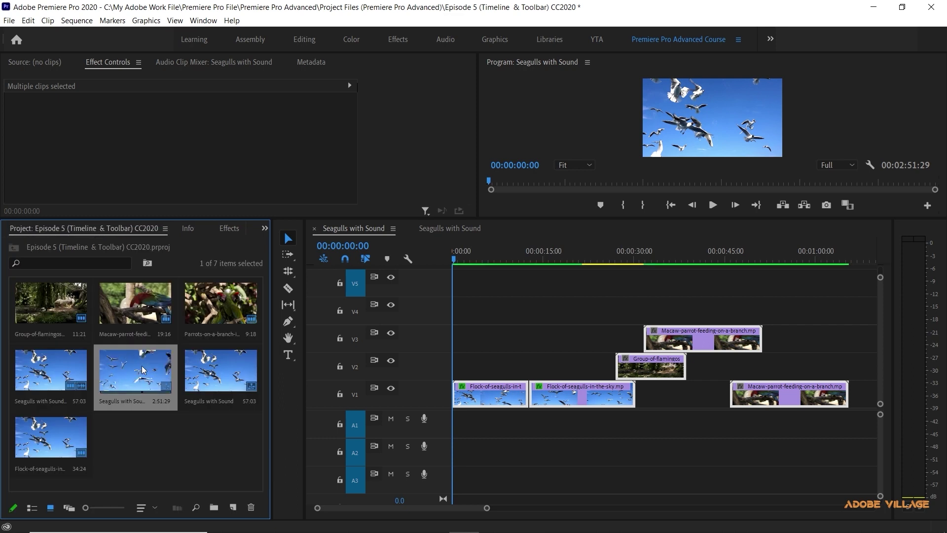
pyautogui.moveTo(486, 296); pyautogui.dragTo(681, 395)
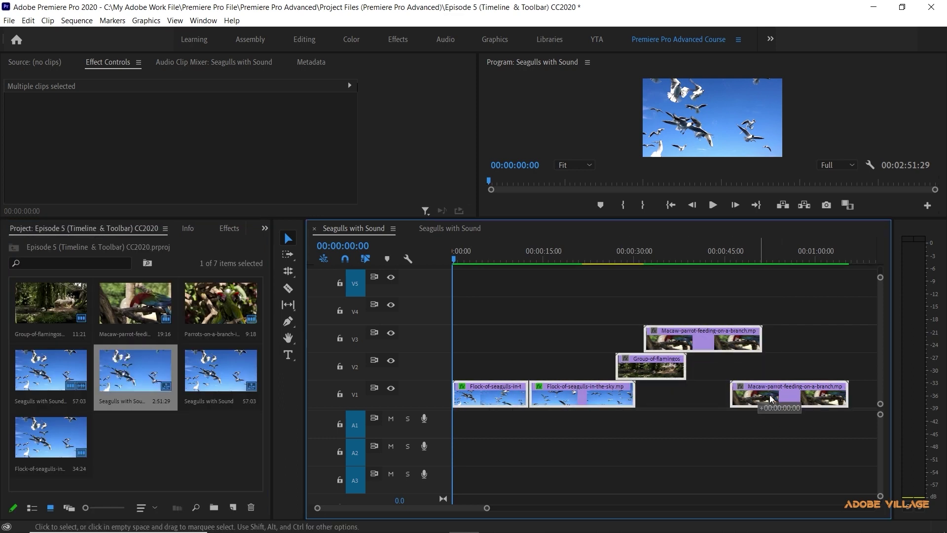
pyautogui.moveTo(762, 402); pyautogui.dragTo(780, 402)
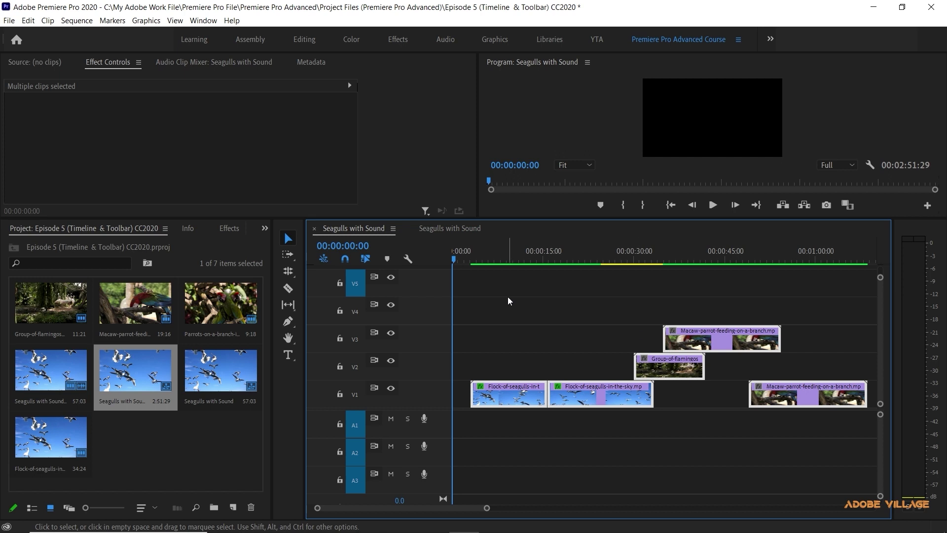
pyautogui.moveTo(507, 297)
pyautogui.mouseDown()
pyautogui.moveTo(795, 418)
pyautogui.moveTo(828, 397)
pyautogui.mouseUp()
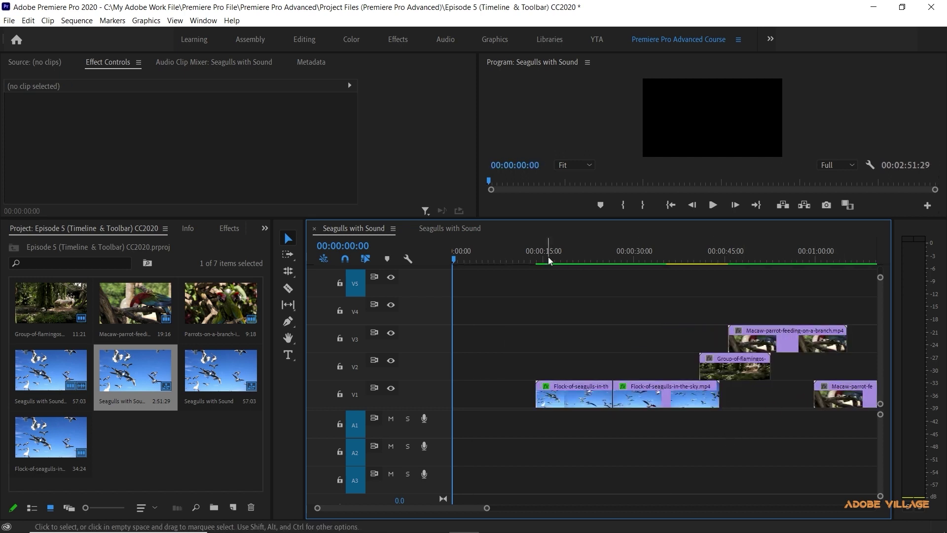
pyautogui.moveTo(548, 256); pyautogui.dragTo(673, 359)
# - Zoom out the timeline and push all clips later, extending the sequence to 00:03:21:22
pyautogui.press('Home')
pyautogui.hotkey('ctrl', 'a')
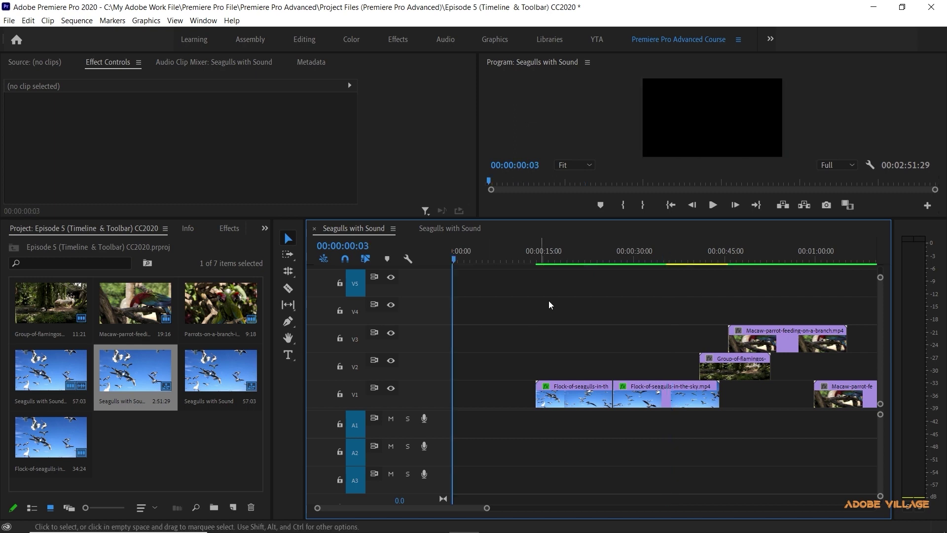
pyautogui.scroll(-3, 549, 345)
pyautogui.moveTo(498, 507); pyautogui.dragTo(608, 508)
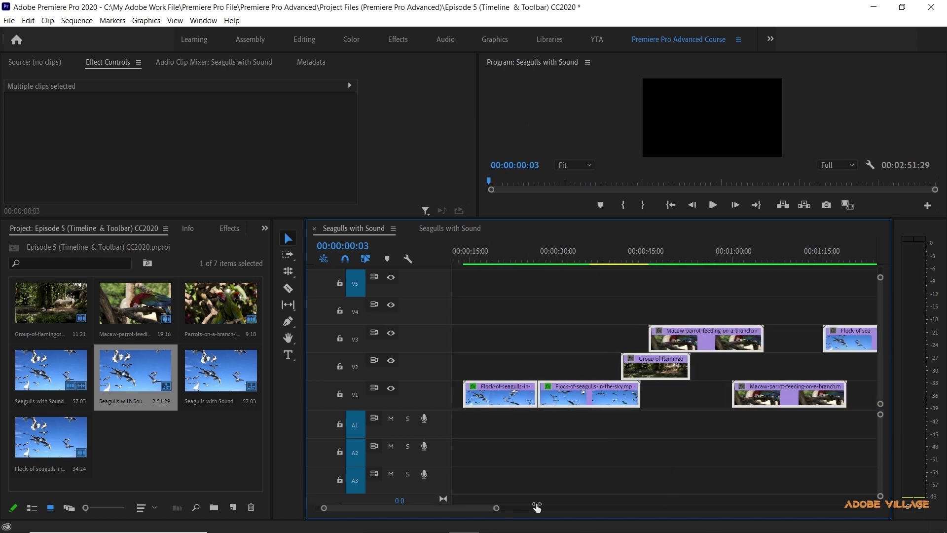
pyautogui.moveTo(488, 305); pyautogui.dragTo(791, 458)
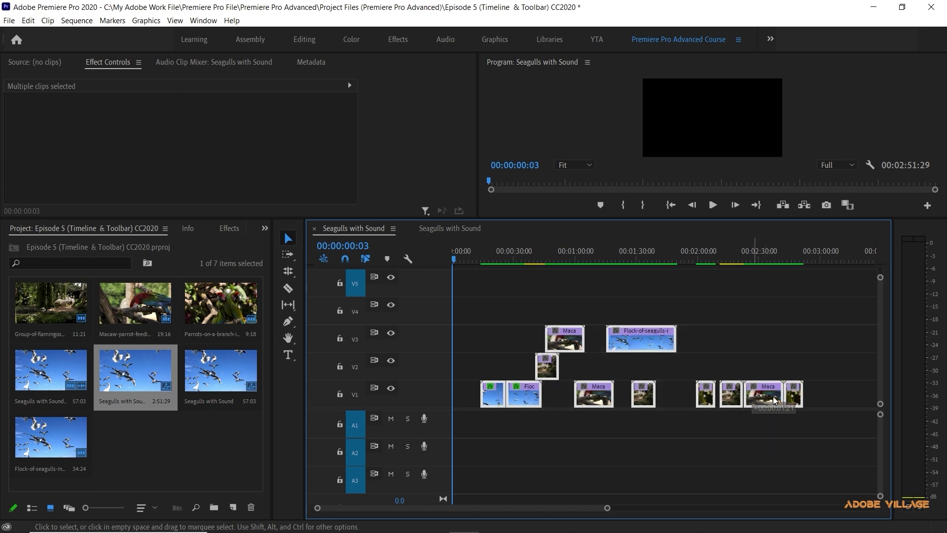
pyautogui.moveTo(493, 394); pyautogui.dragTo(555, 395)
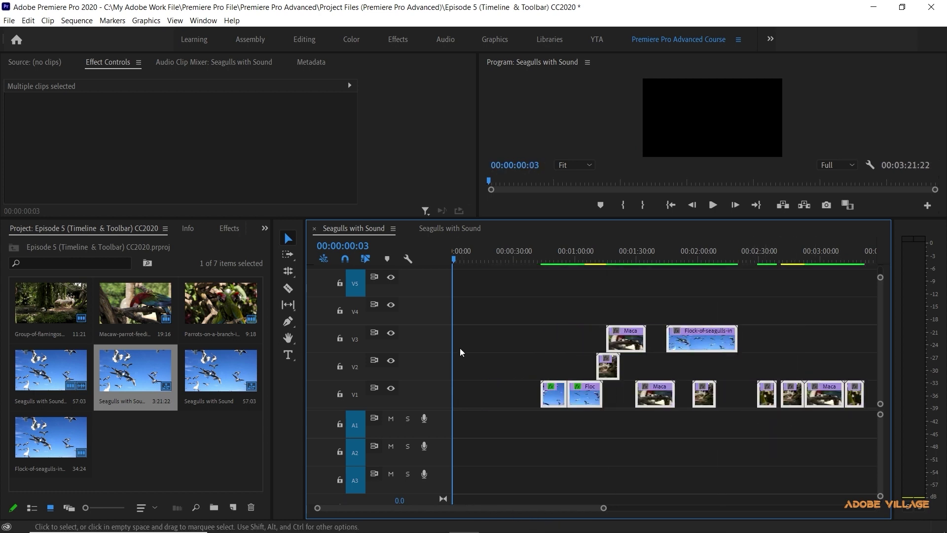
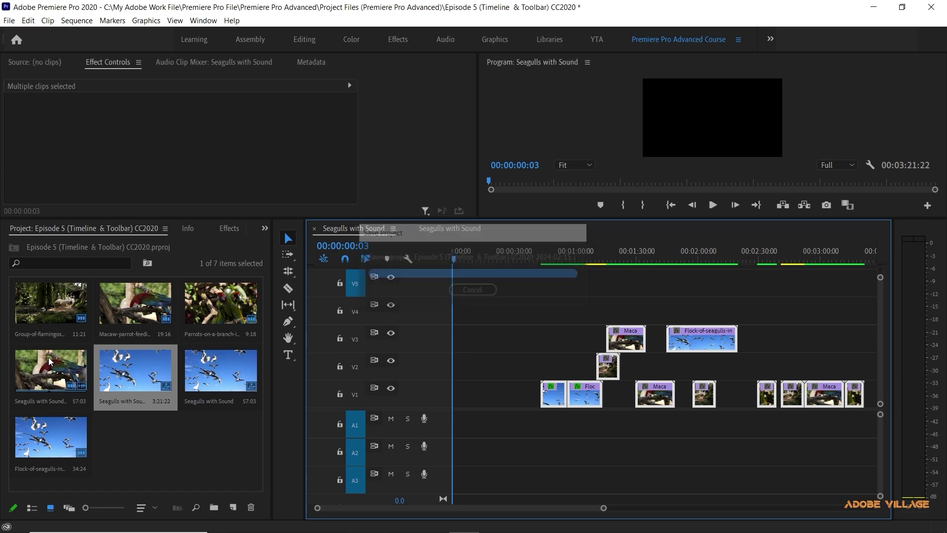
# - Open Seagulls with Sound.mp4 in the Source monitor, closing and reloading it there once
pyautogui.moveTo(49, 362)
pyautogui.mouseDown()
pyautogui.moveTo(176, 79)
pyautogui.moveTo(49, 66)
pyautogui.mouseUp()
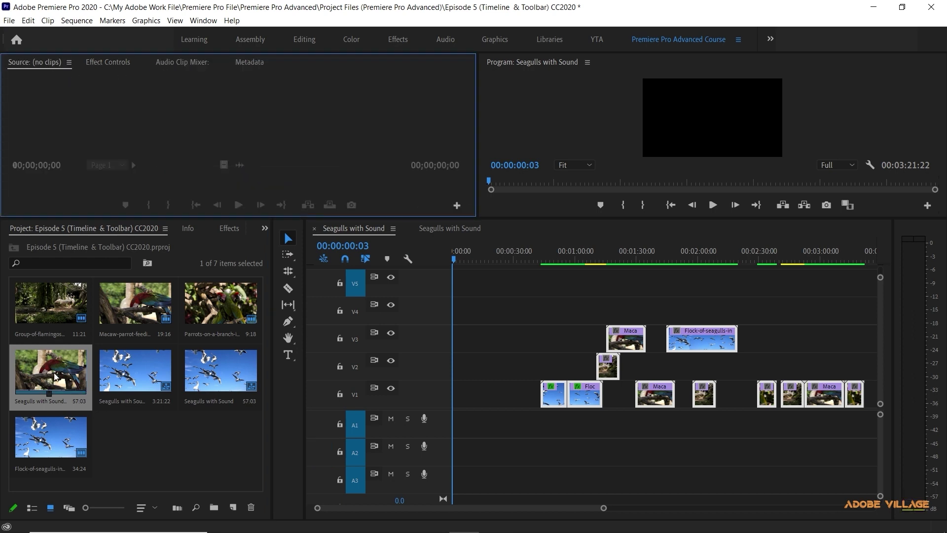
pyautogui.doubleClick(55, 376)
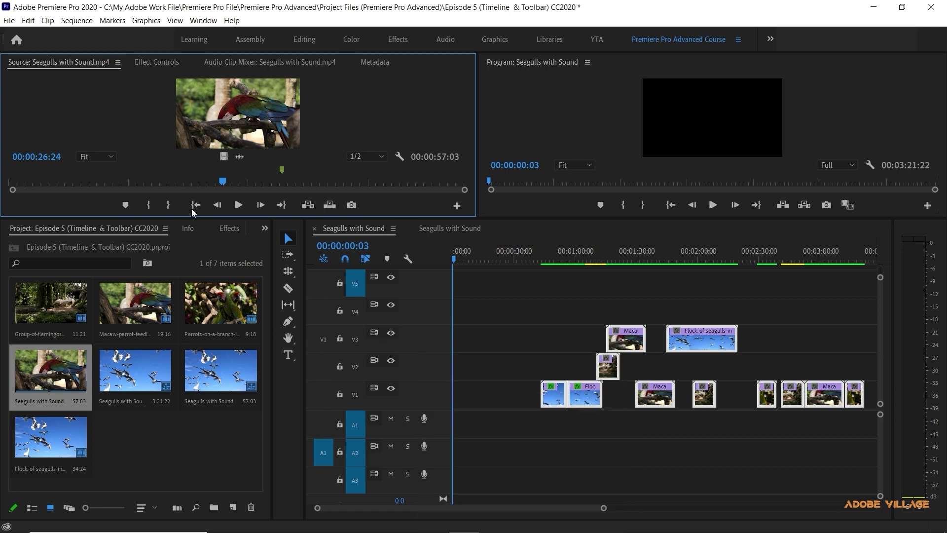
pyautogui.click(118, 62)
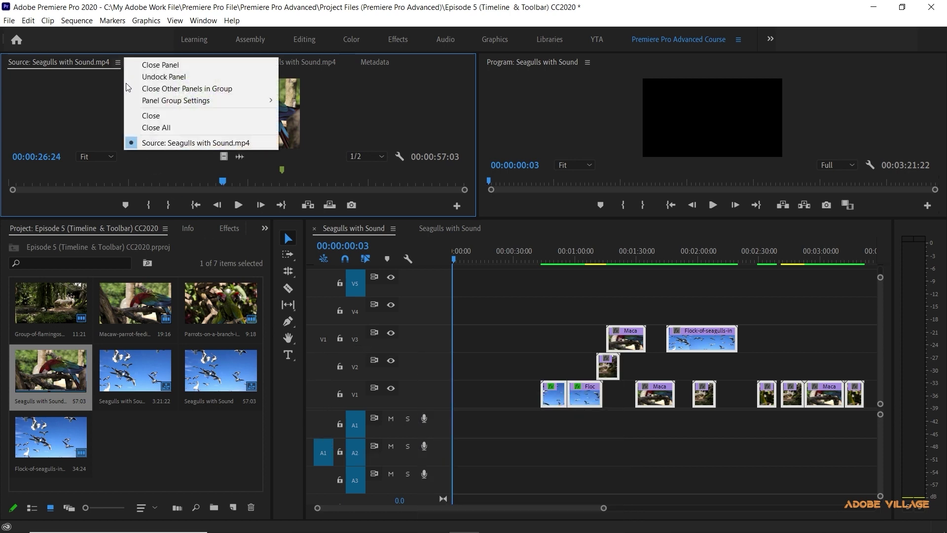
pyautogui.click(153, 115)
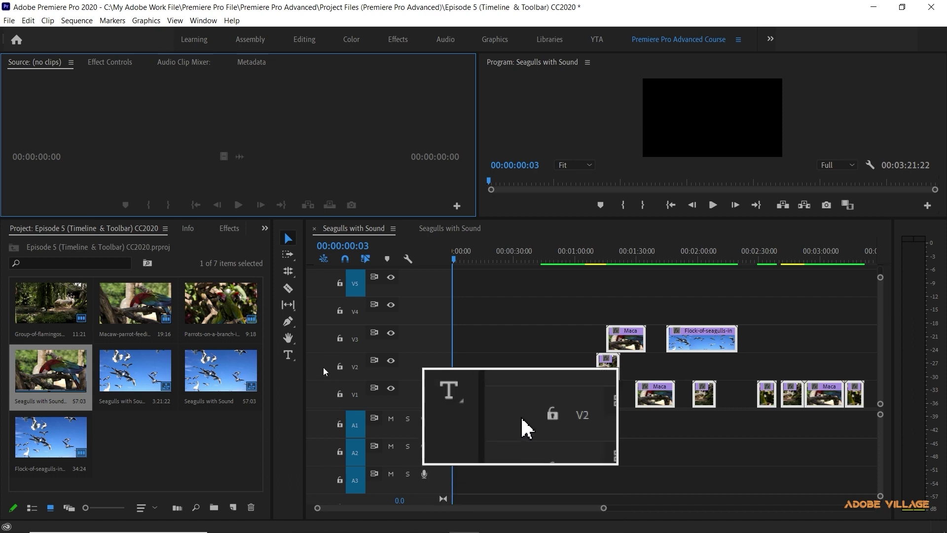
pyautogui.doubleClick(89, 364)
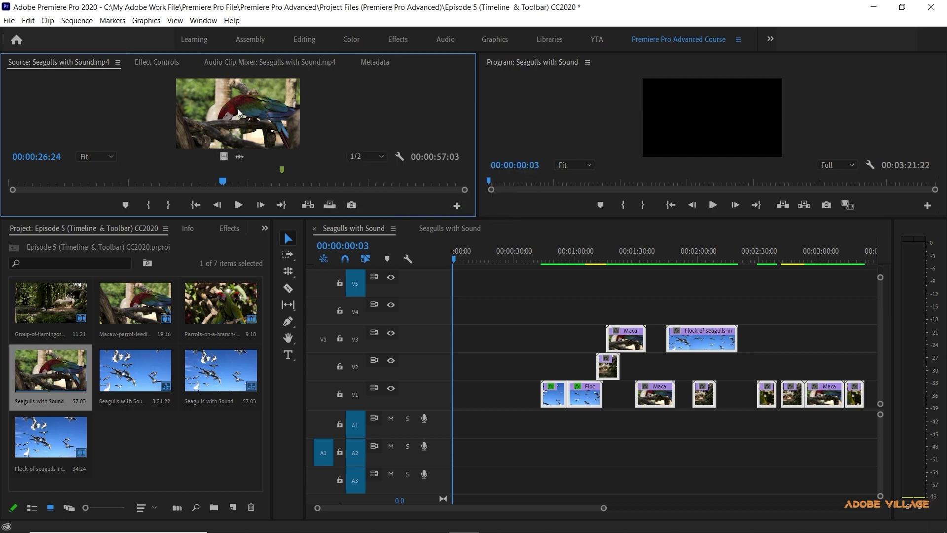
# - Toggle off source patching and insert the source clip at the sequence start, pushing later clips right
pyautogui.click(324, 339)
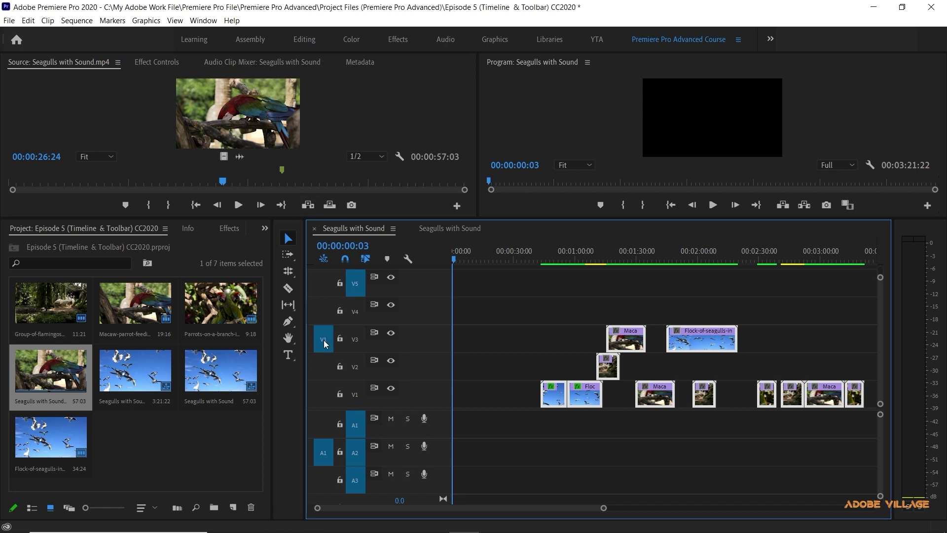
pyautogui.click(324, 340)
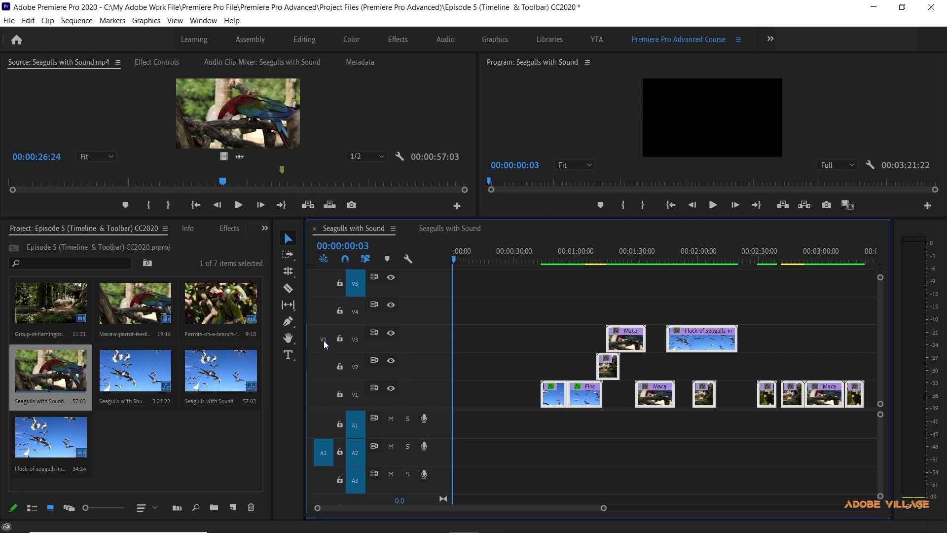
pyautogui.click(324, 452)
pyautogui.moveTo(256, 129)
pyautogui.mouseDown()
pyautogui.moveTo(455, 429)
pyautogui.moveTo(786, 444)
pyautogui.mouseUp()
pyautogui.hscroll(2, 786, 444)
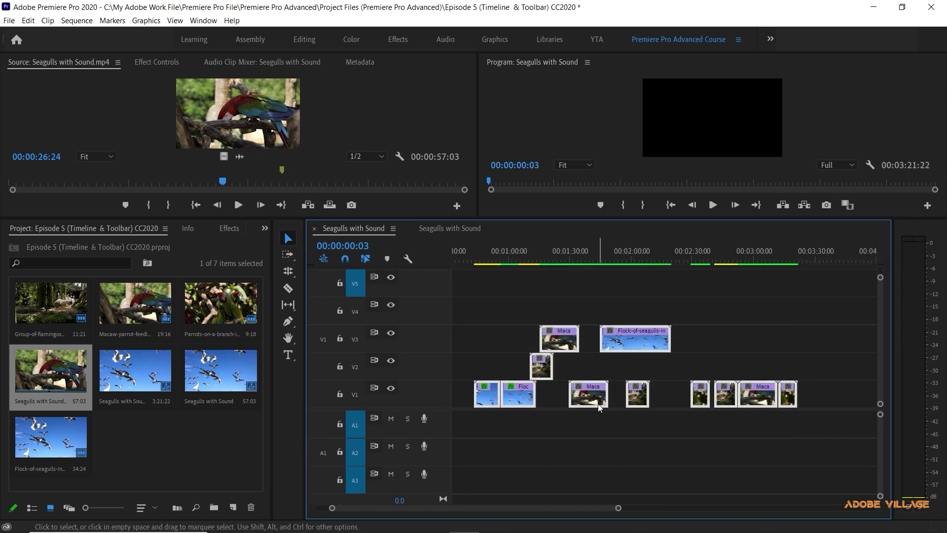
pyautogui.moveTo(630, 404); pyautogui.dragTo(623, 444)
pyautogui.moveTo(571, 507); pyautogui.dragTo(518, 518)
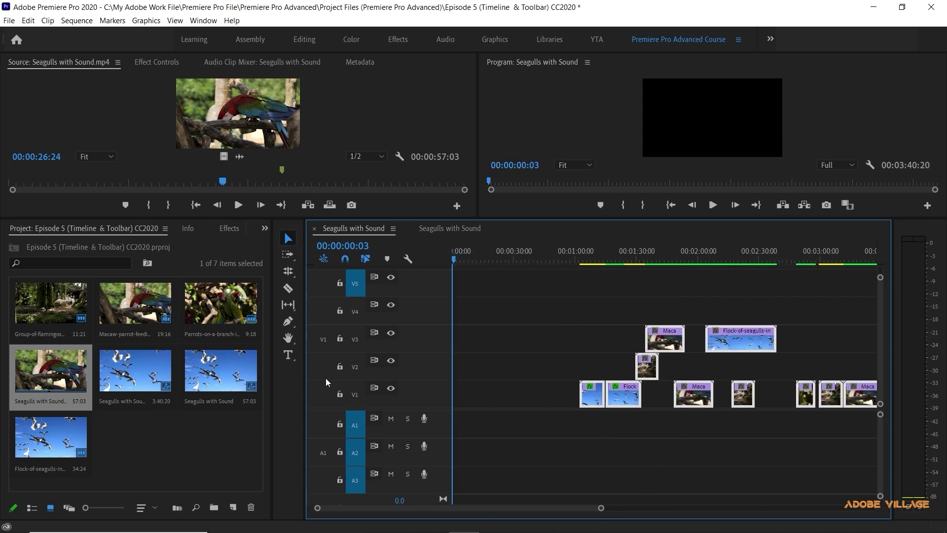
# - Re-enable the source video patch, drag the clip into the sequence, and patch source video to V1
pyautogui.click(322, 342)
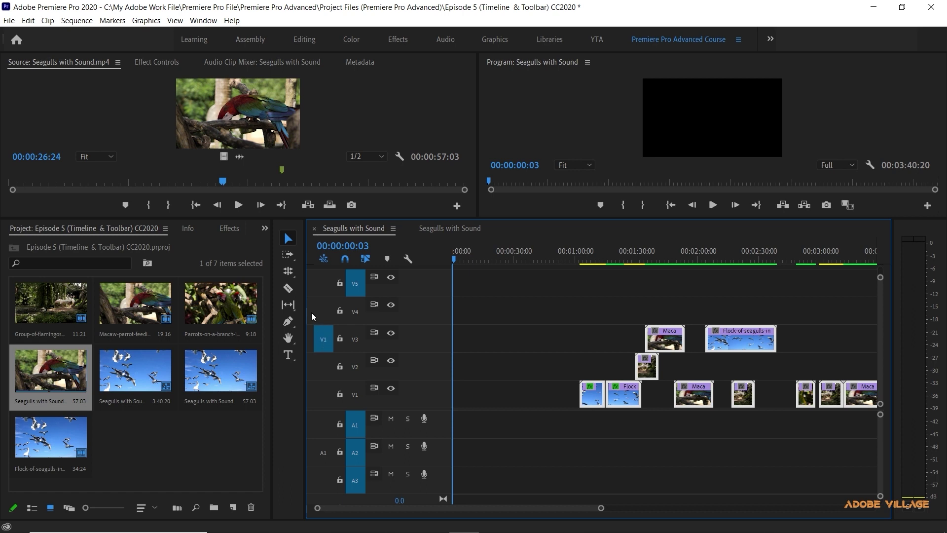
pyautogui.click(266, 133)
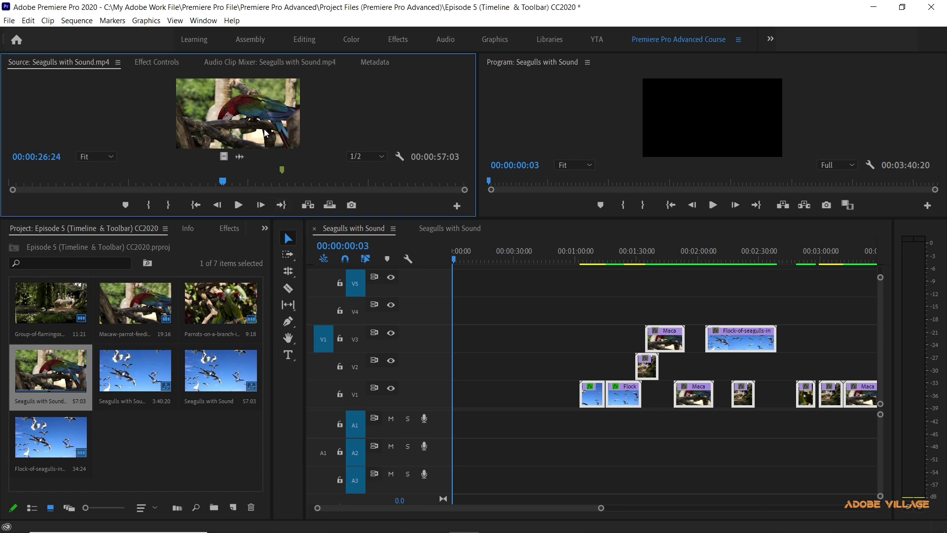
pyautogui.moveTo(265, 133)
pyautogui.mouseDown()
pyautogui.moveTo(412, 350)
pyautogui.moveTo(412, 398)
pyautogui.mouseUp()
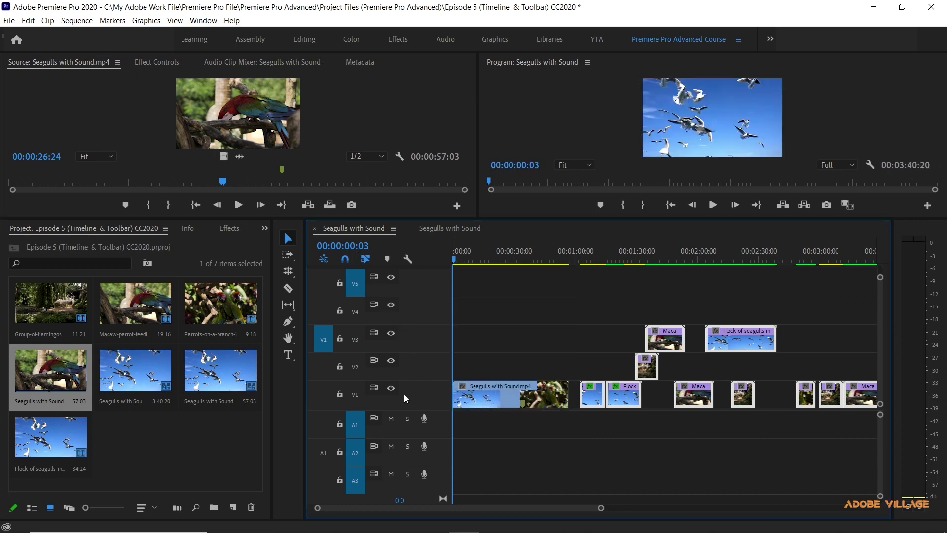
pyautogui.click(329, 397)
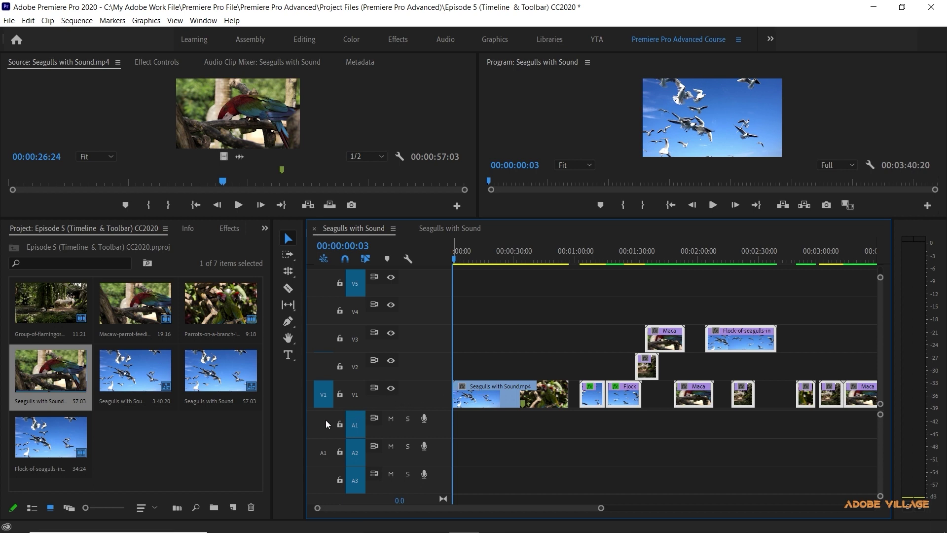
# - Patch source audio to A1 and delete the Seagulls clip from the start of V1
pyautogui.click(324, 424)
pyautogui.click(496, 395)
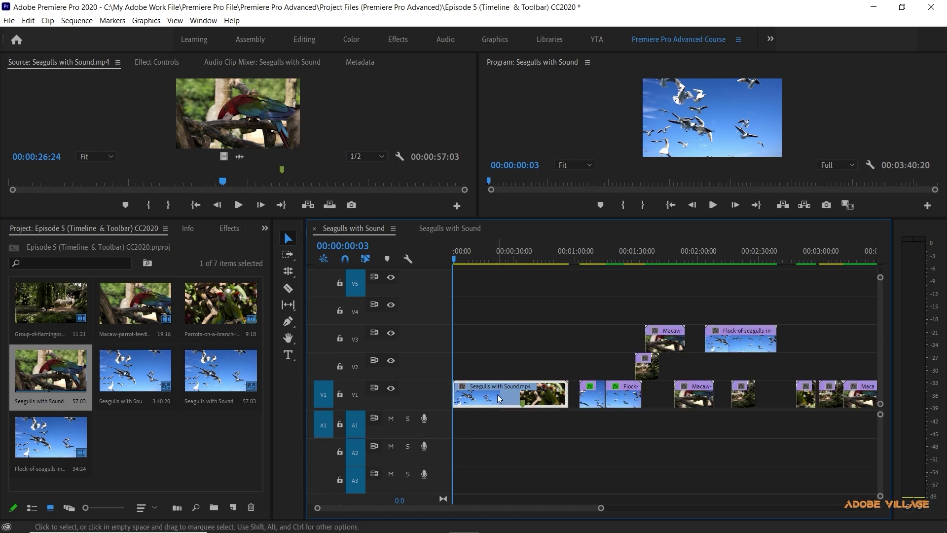
pyautogui.press('Delete')
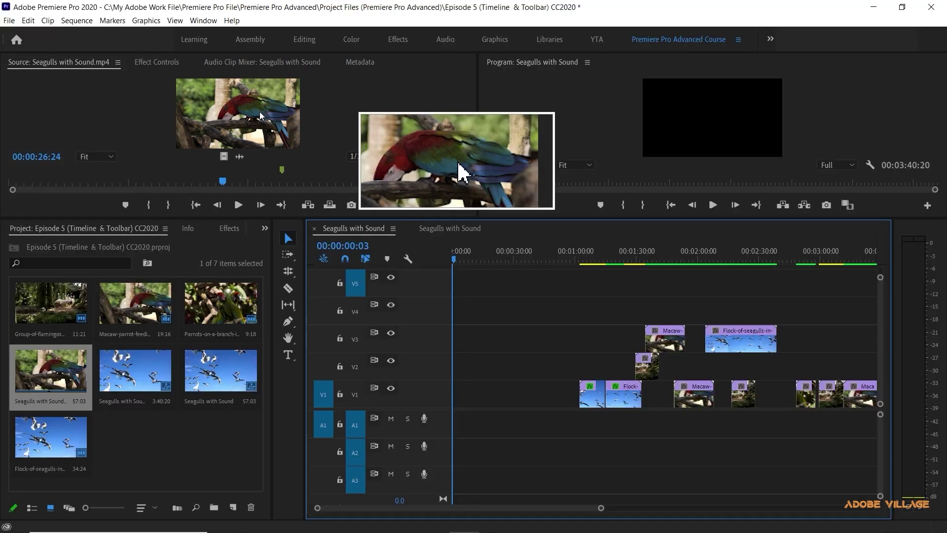
# - Undo two trial drags of the source clip and turn the V1 source video patch back on
pyautogui.moveTo(260, 109); pyautogui.dragTo(421, 395)
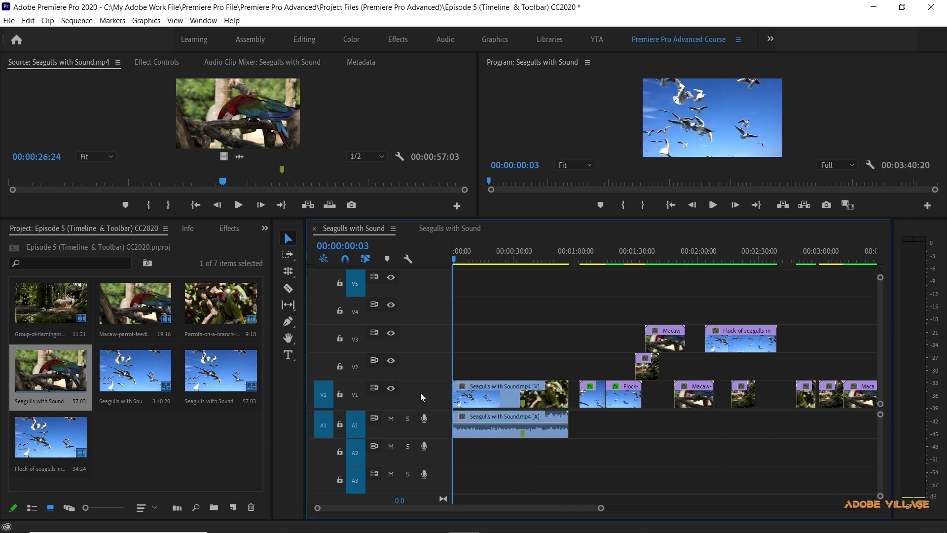
pyautogui.hotkey('ctrl', 'z')
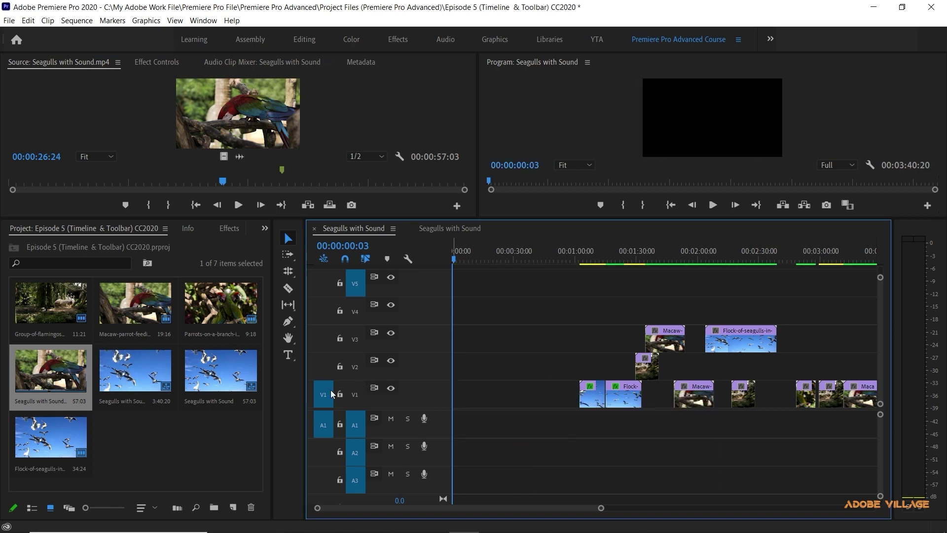
pyautogui.click(323, 395)
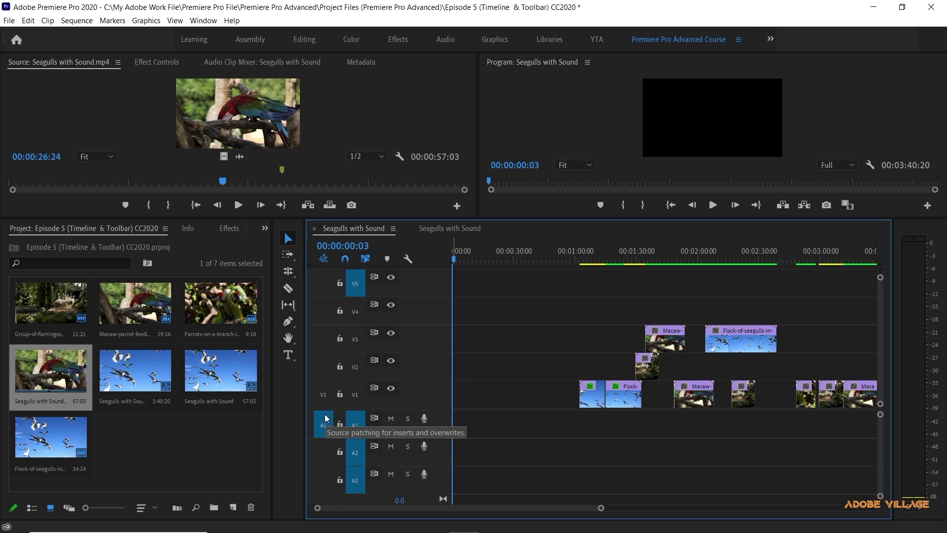
pyautogui.moveTo(267, 129); pyautogui.dragTo(449, 426)
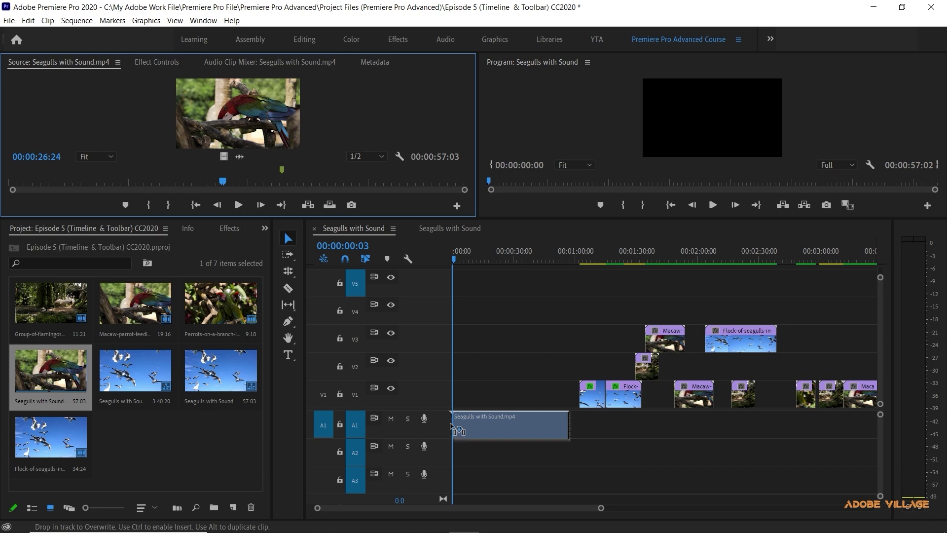
pyautogui.moveTo(451, 427); pyautogui.dragTo(452, 428)
pyautogui.hotkey('ctrl', 'z')
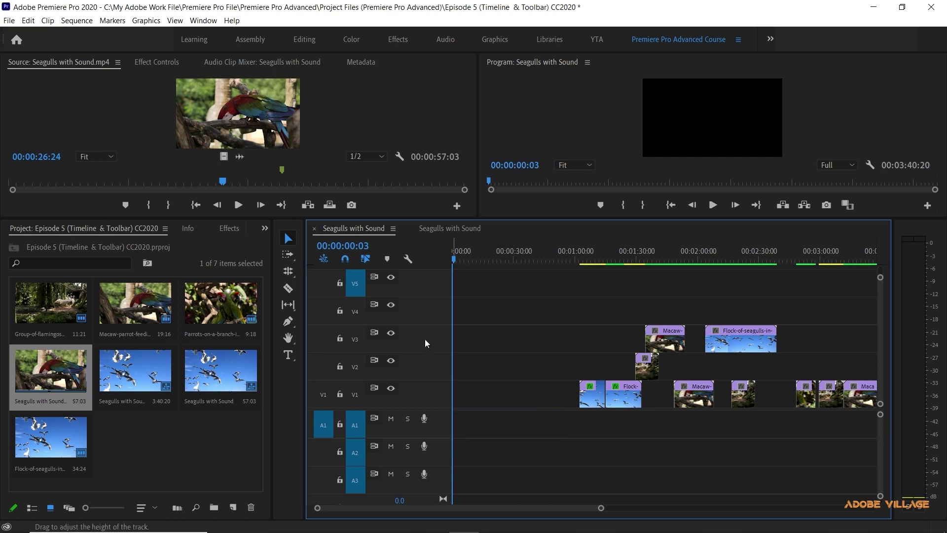
pyautogui.click(324, 395)
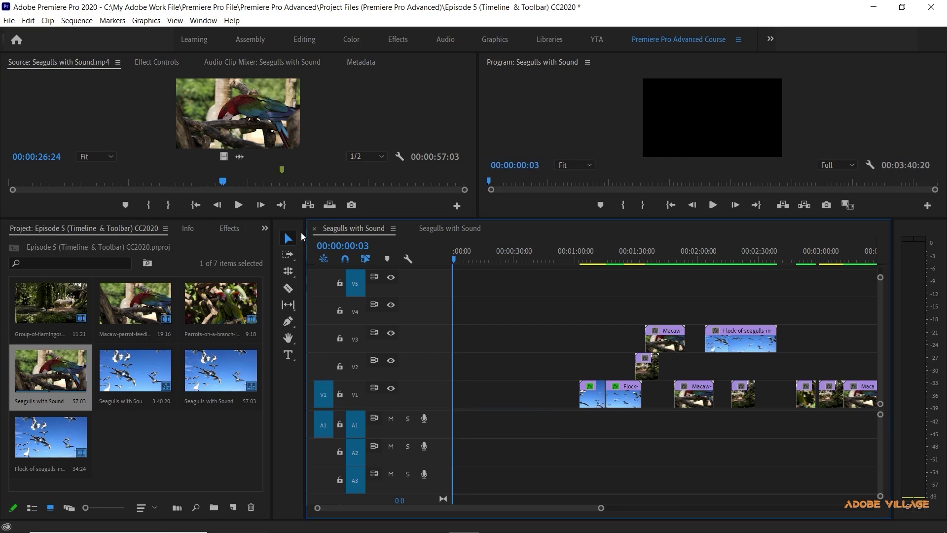
pyautogui.click(251, 115)
# - Drop Seagulls with Sound.mp4 at 00:00 so its video lands on V1 and audio on A1
pyautogui.moveTo(252, 115); pyautogui.dragTo(498, 411)
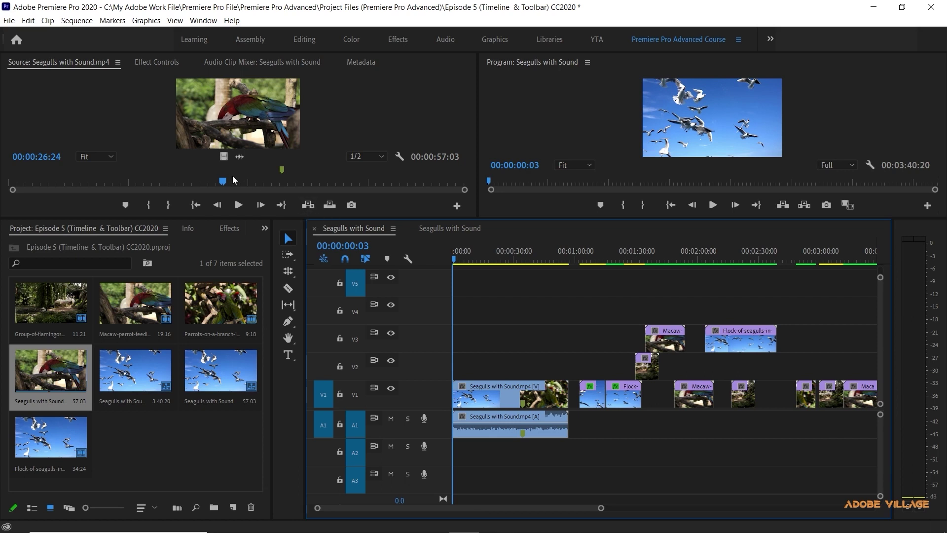
# - Clear the sequence's In and Out points from the timeline ruler
pyautogui.moveTo(225, 183); pyautogui.dragTo(225, 183)
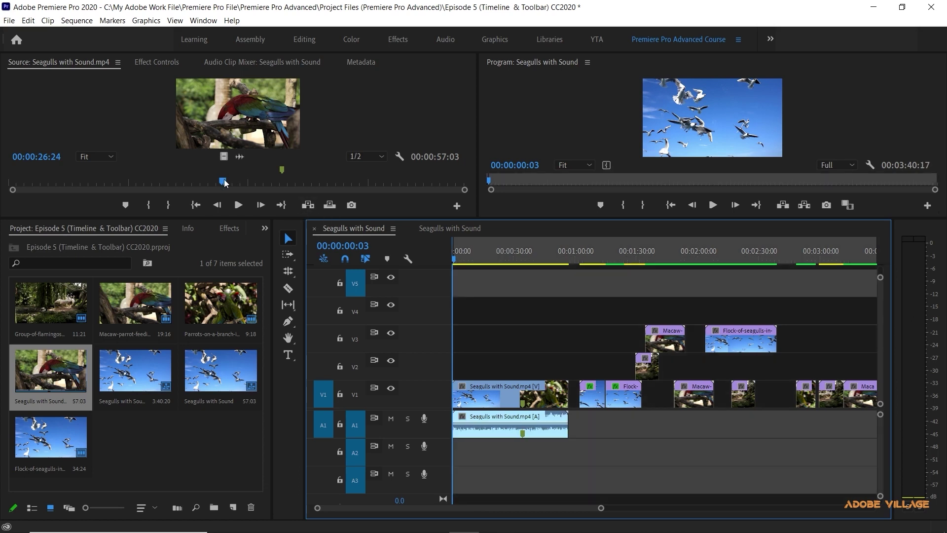
pyautogui.rightClick(534, 255)
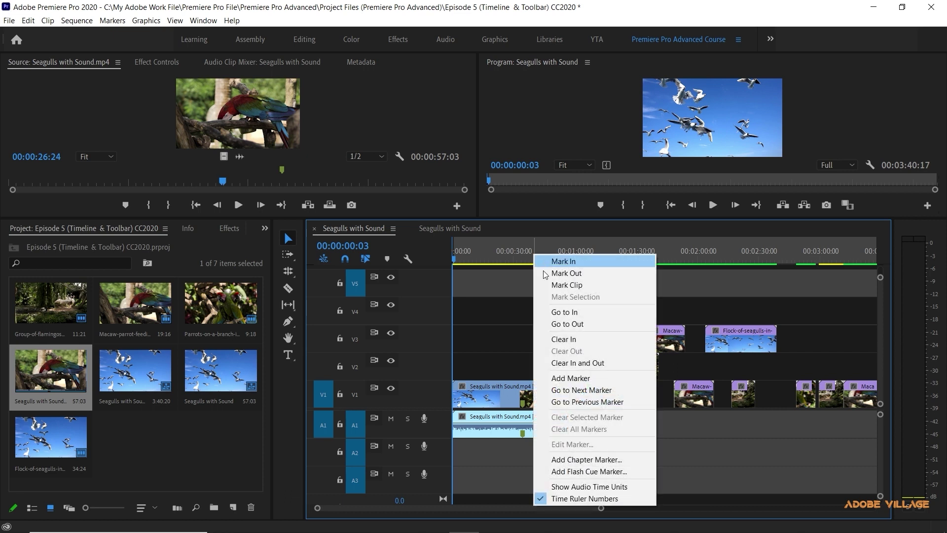
pyautogui.click(568, 362)
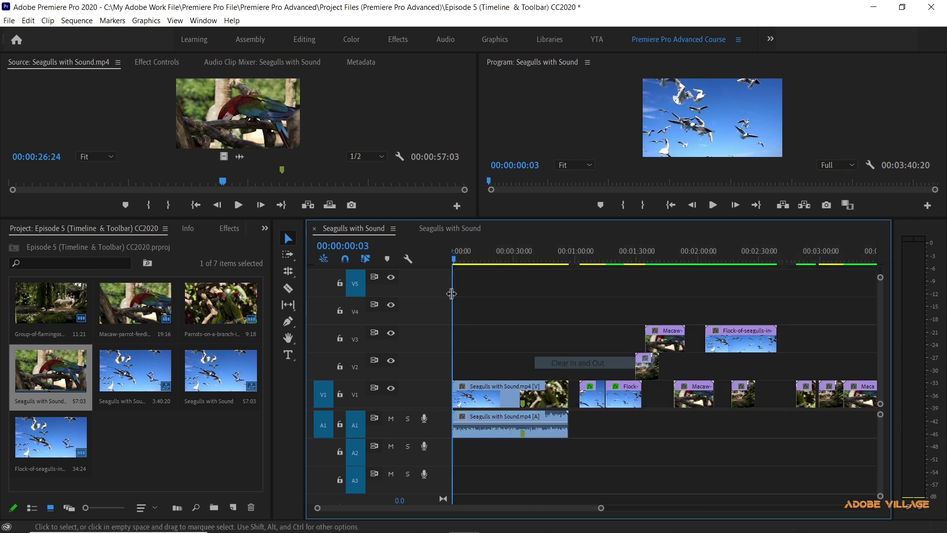
# - Mark the source clip In at 00:00:26:24 and Out at 00:00:40:13
pyautogui.click(147, 130)
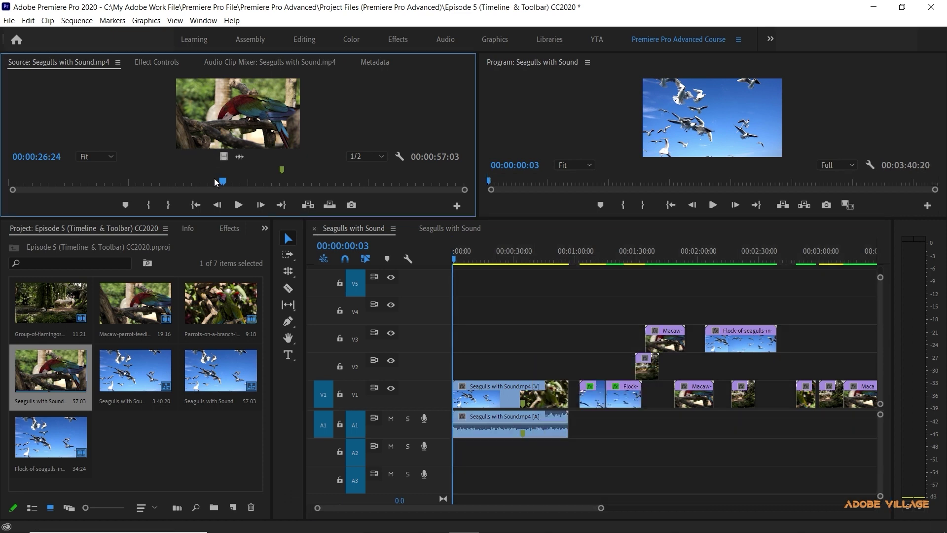
pyautogui.press('i')
pyautogui.moveTo(226, 181); pyautogui.dragTo(333, 190)
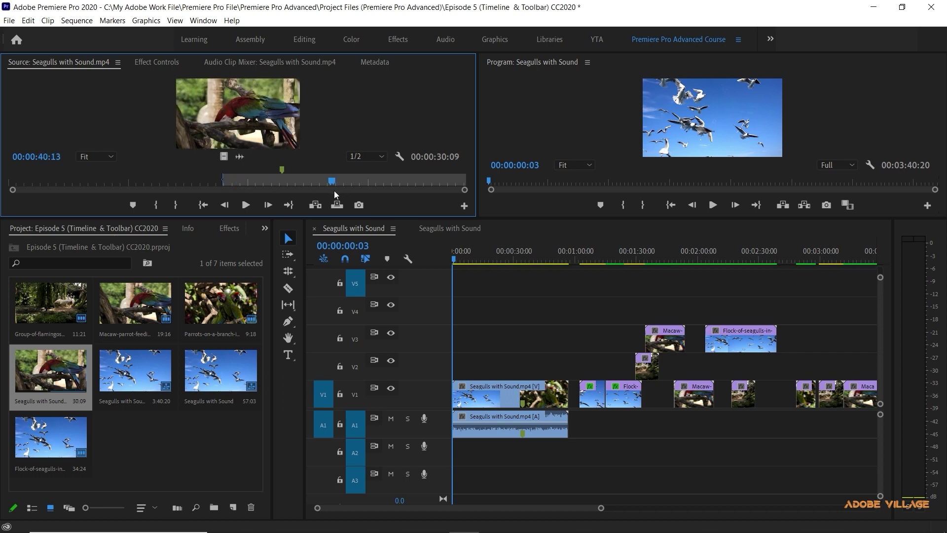
pyautogui.press('o')
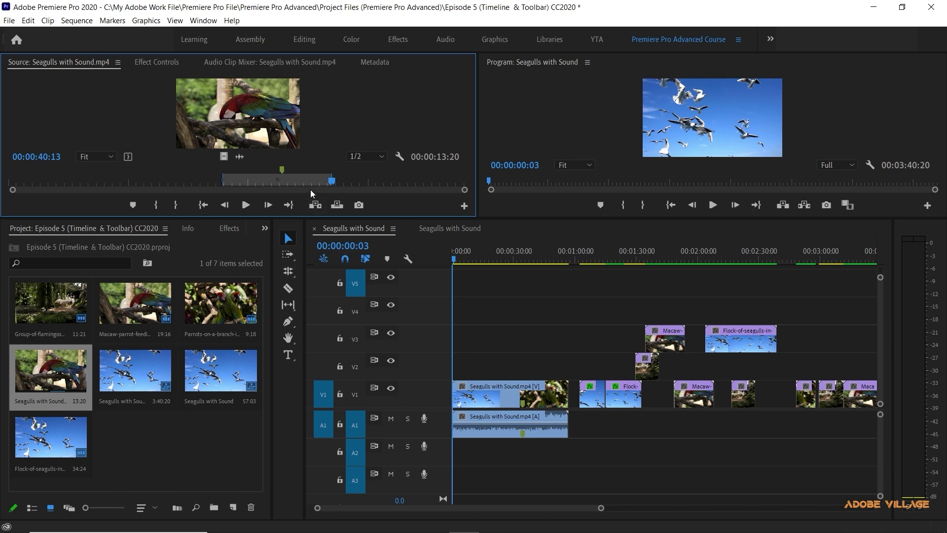
# - Insert the source clip at the sequence start on V2 and A2, then patch the source to V3 and A3
pyautogui.click(315, 203)
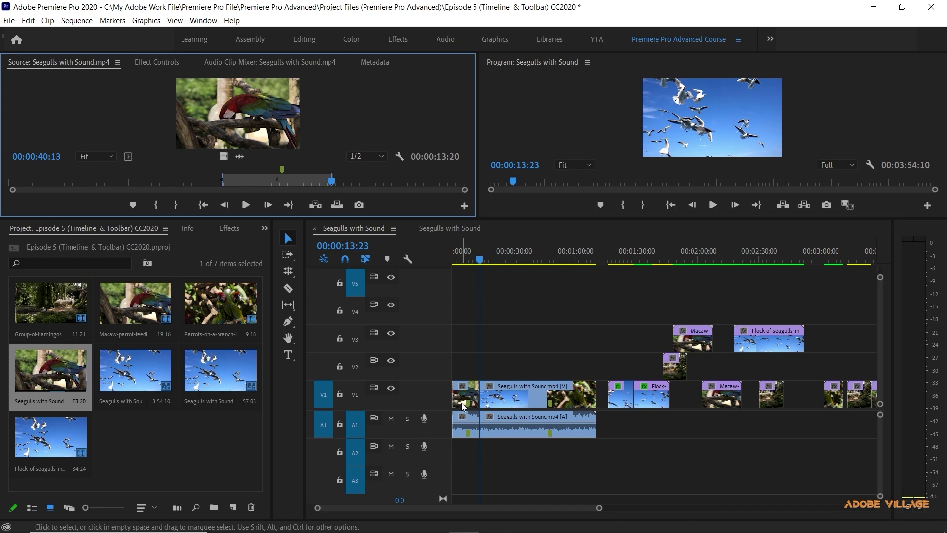
pyautogui.hotkey('shift', 'Delete')
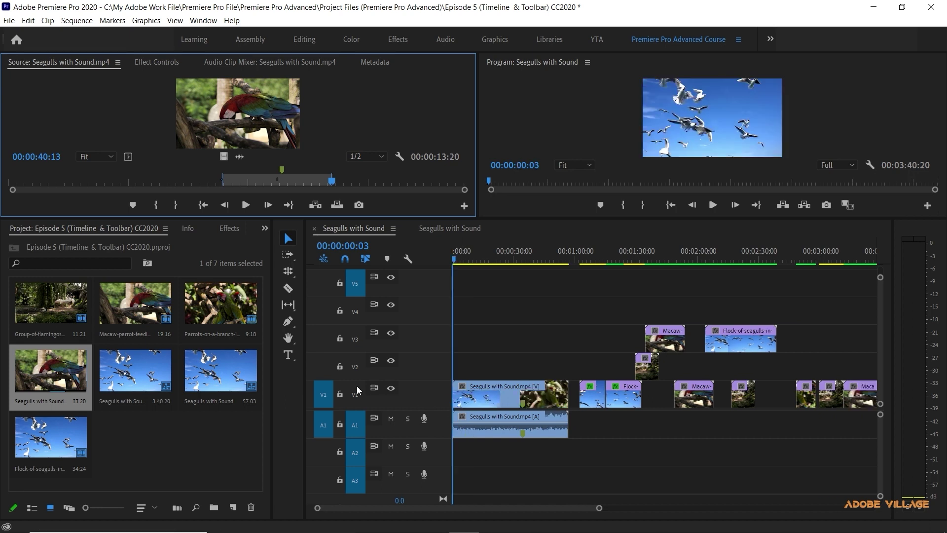
pyautogui.click(331, 365)
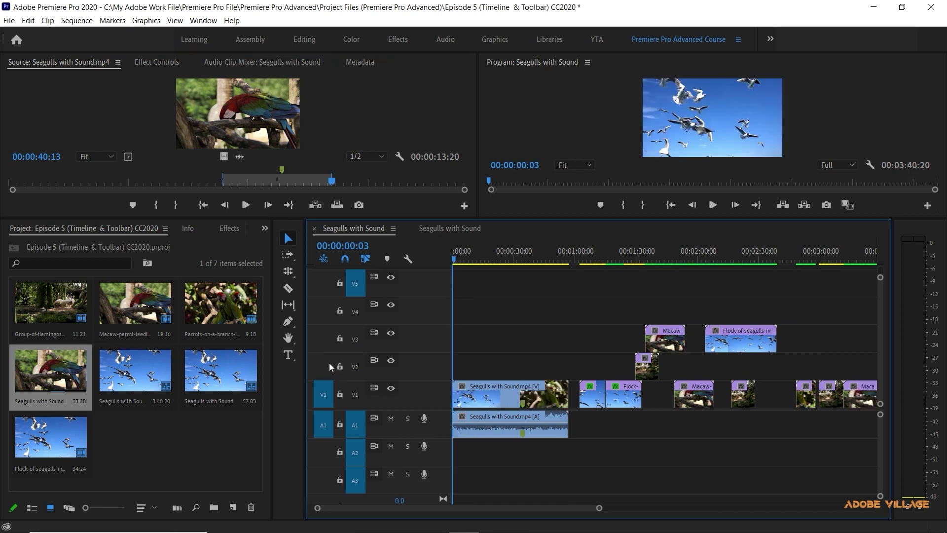
pyautogui.click(323, 454)
pyautogui.click(319, 208)
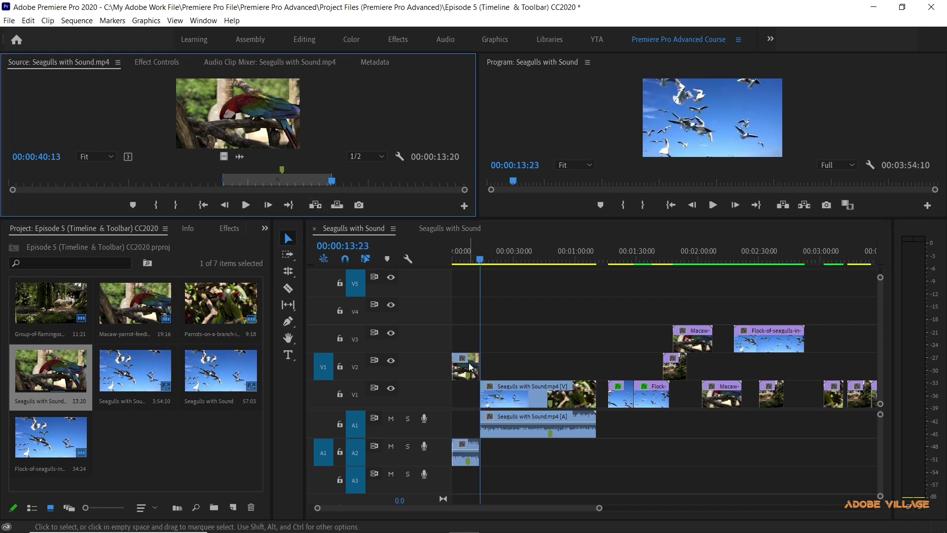
pyautogui.click(327, 337)
pyautogui.click(328, 480)
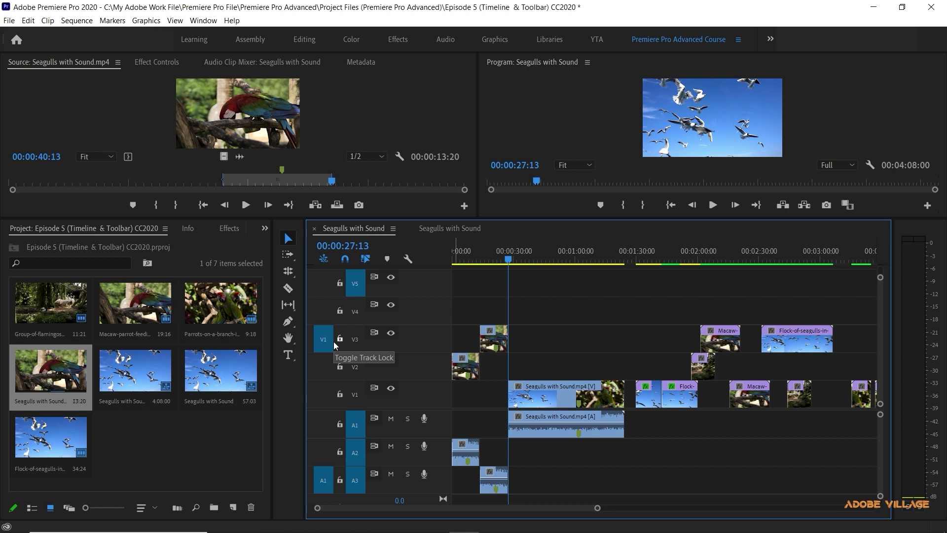
# - Overwrite several copies of the source clip onto V3 and A3, then undo them with Ctrl+Z
pyautogui.press('.')
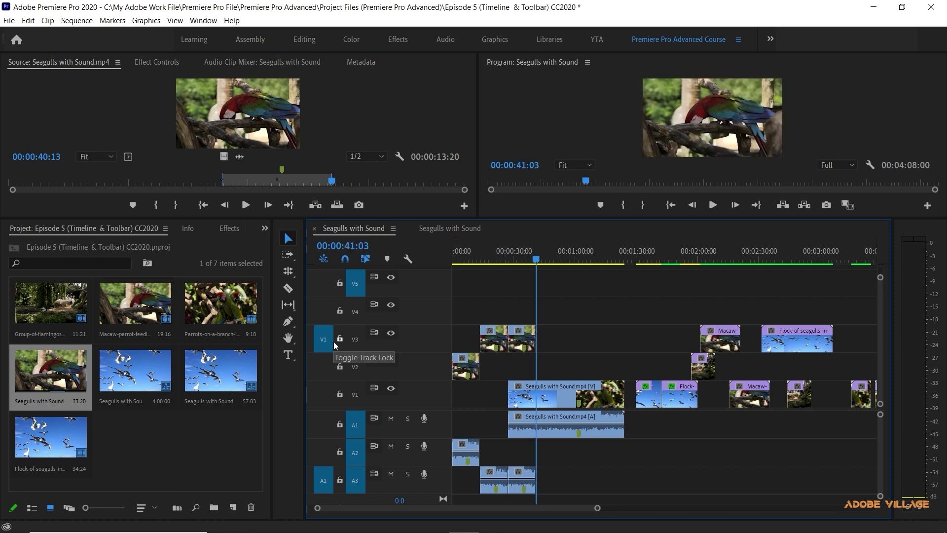
pyautogui.press('.')
pyautogui.press('.')
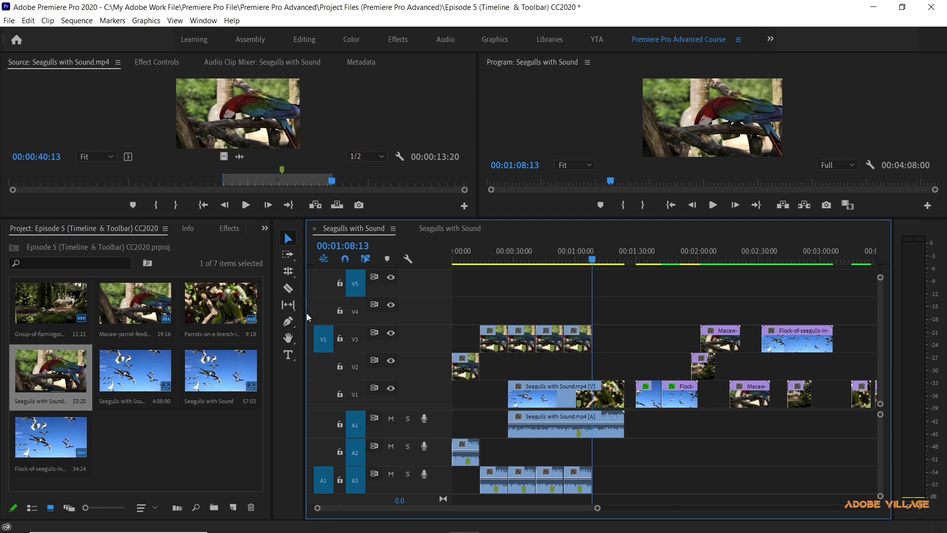
pyautogui.hotkey('ctrl', 'z')
pyautogui.hotkey('ctrl', 'z')
pyautogui.hotkey('ctrl', 'z')
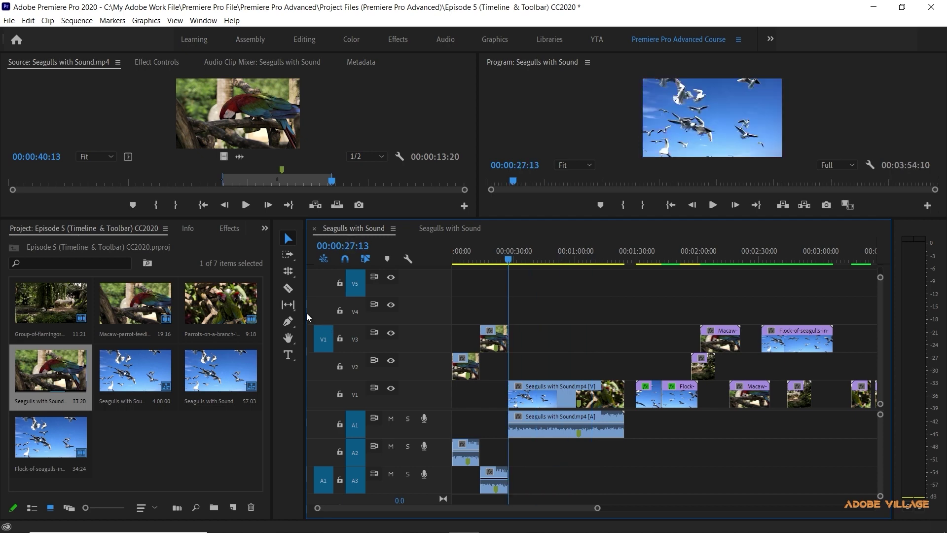
pyautogui.hotkey('ctrl', 'z')
pyautogui.hotkey('ctrl', 'z')
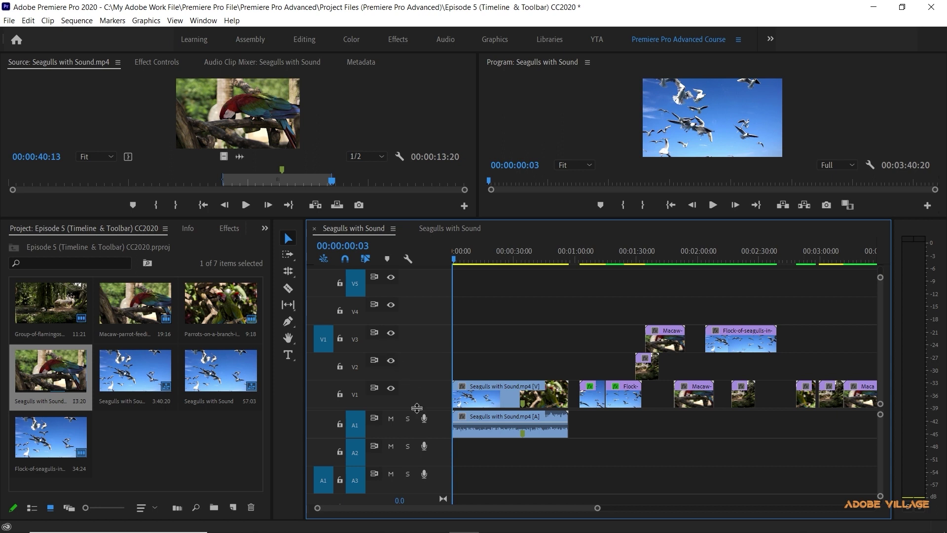
# - Enlarge the audio track area to show the Master track, and move the playhead to the macaw shot
pyautogui.moveTo(413, 410); pyautogui.dragTo(413, 359)
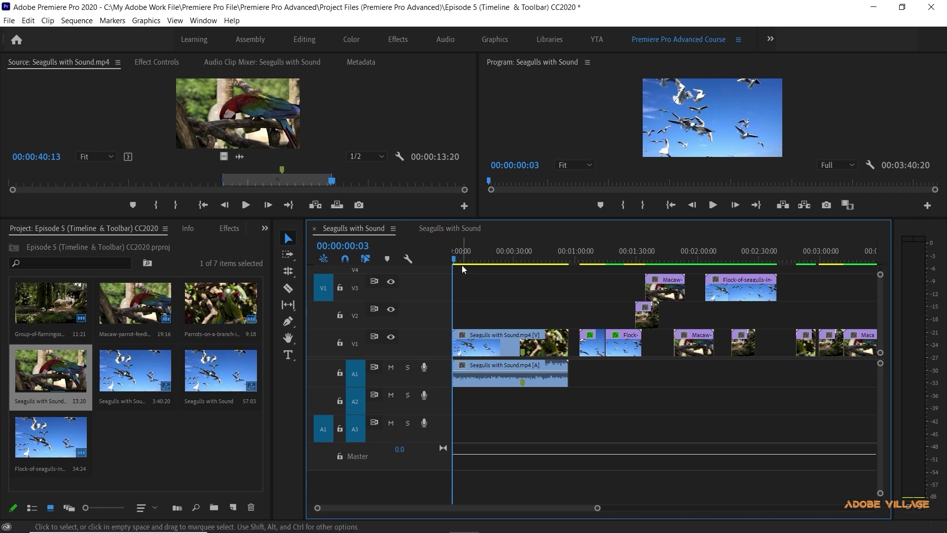
pyautogui.moveTo(460, 257)
pyautogui.mouseDown()
pyautogui.moveTo(524, 272)
pyautogui.moveTo(462, 272)
pyautogui.mouseUp()
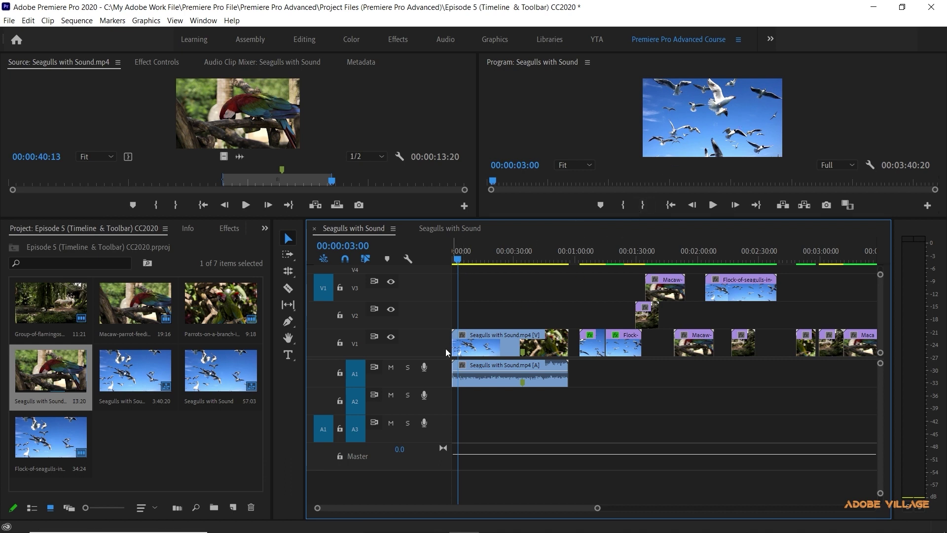
pyautogui.rightClick(426, 366)
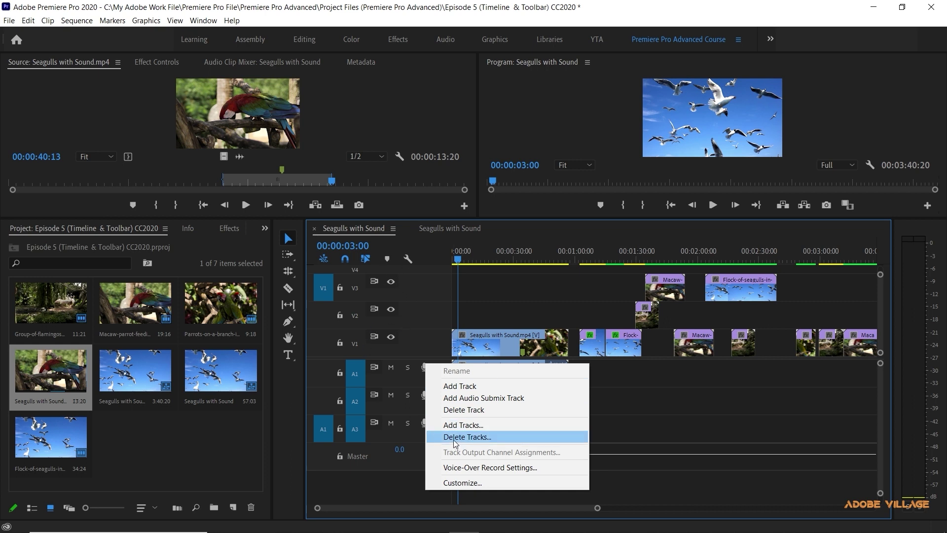
pyautogui.click(470, 467)
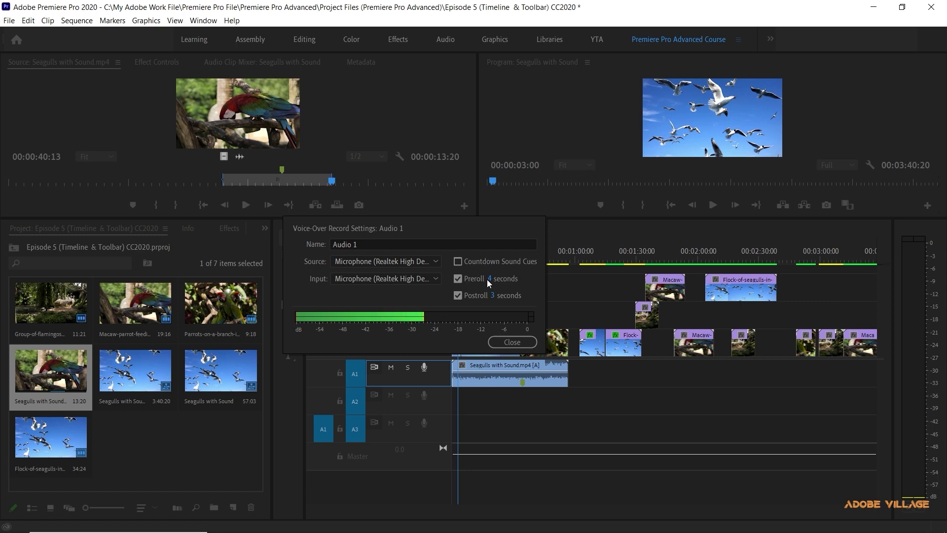
pyautogui.click(421, 279)
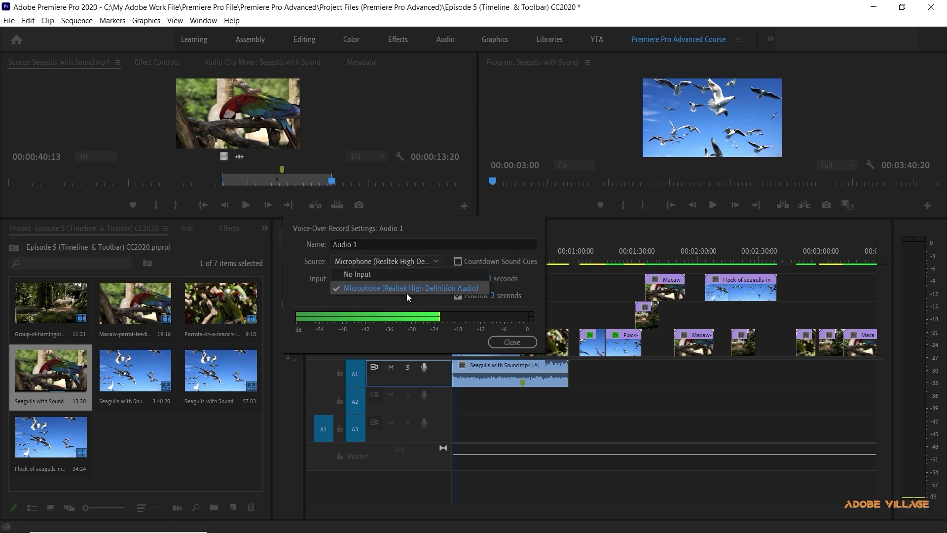
pyautogui.click(310, 265)
pyautogui.click(506, 343)
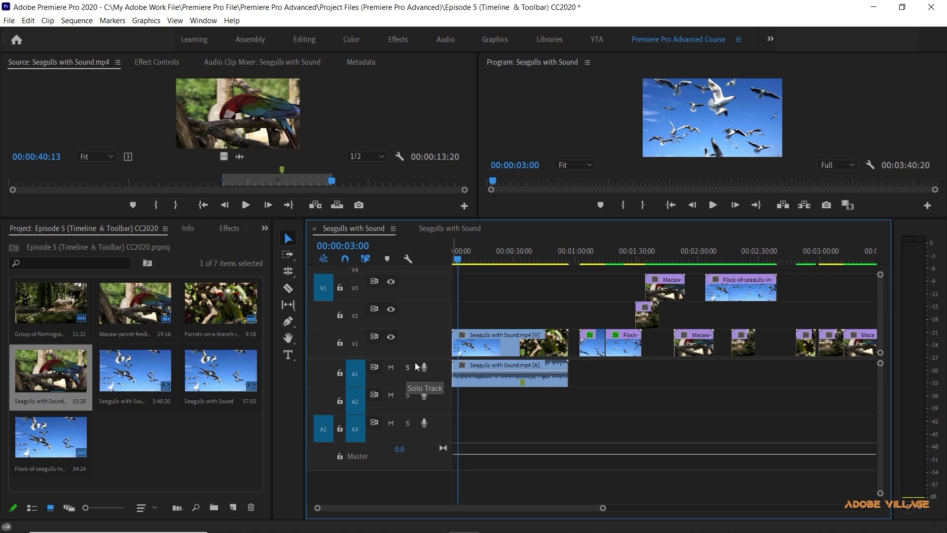
# - Return the playhead to the sequence start and mute audio track A1
pyautogui.moveTo(458, 259); pyautogui.dragTo(453, 259)
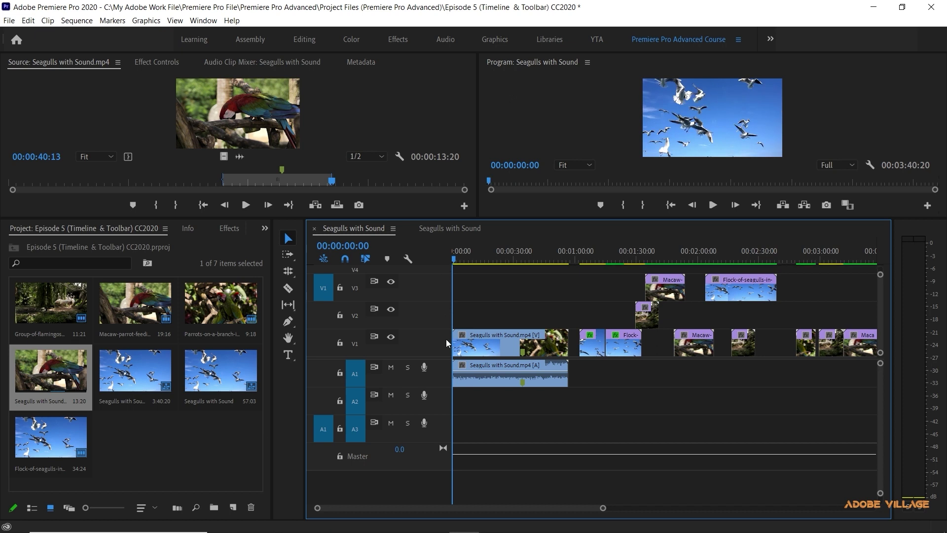
pyautogui.click(391, 368)
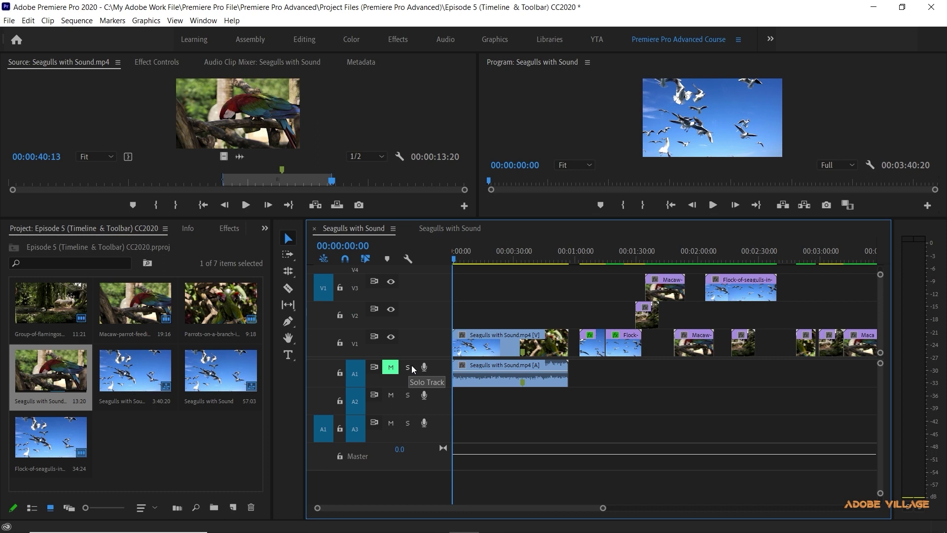
pyautogui.rightClick(442, 354)
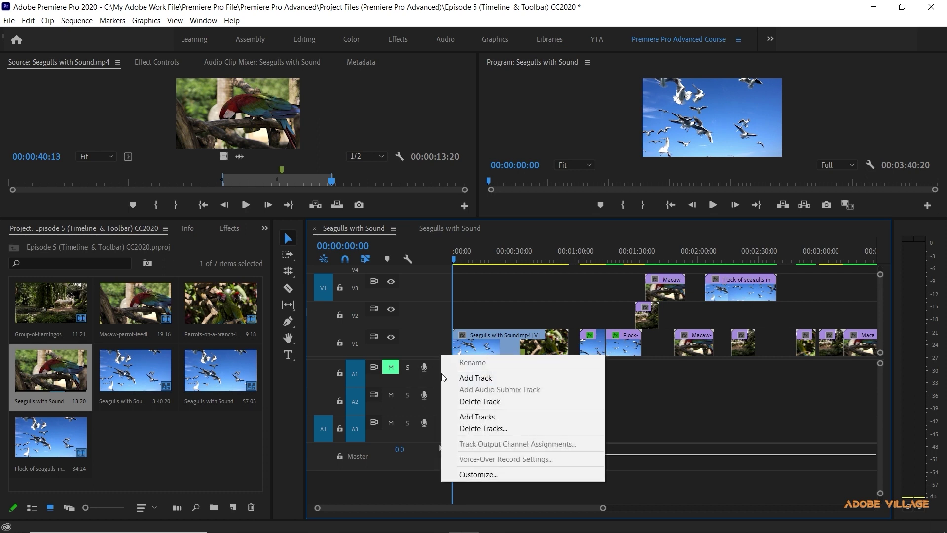
pyautogui.click(490, 475)
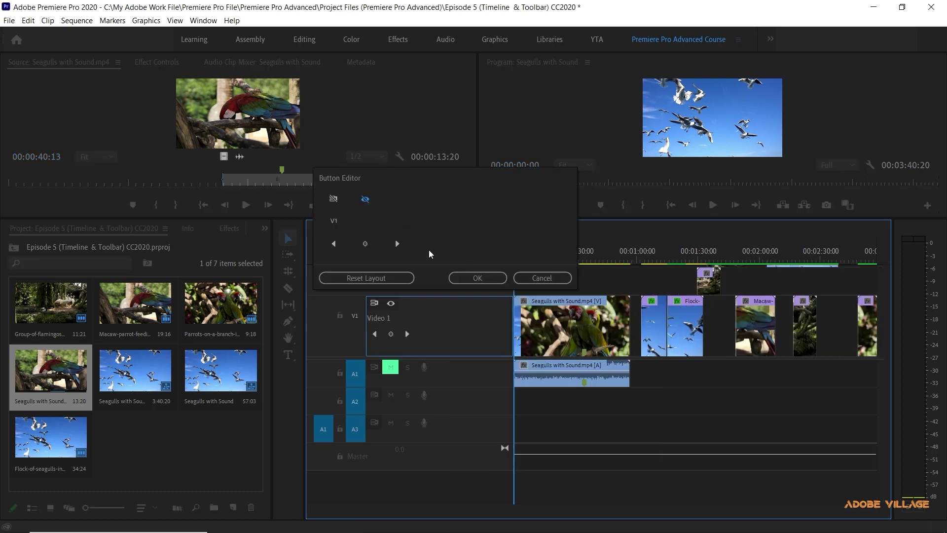
pyautogui.click(542, 278)
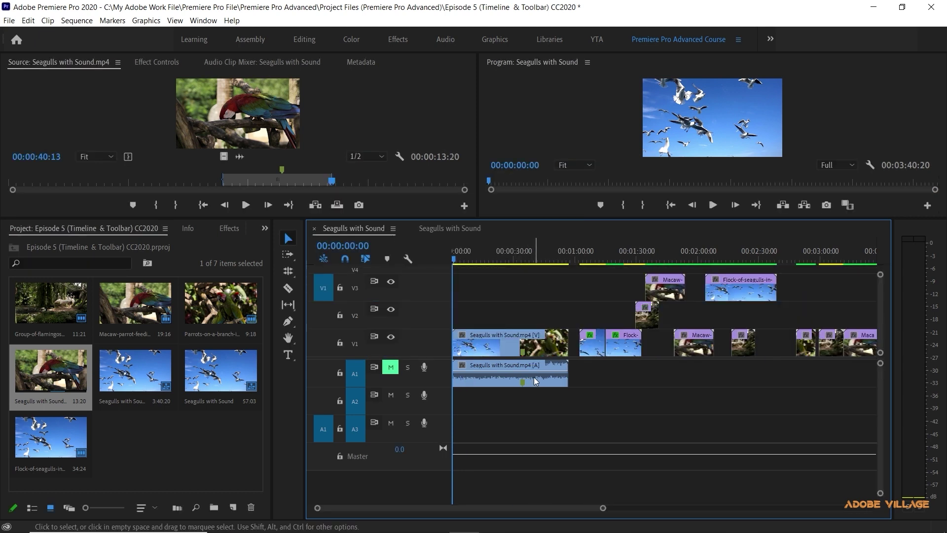
pyautogui.moveTo(536, 381)
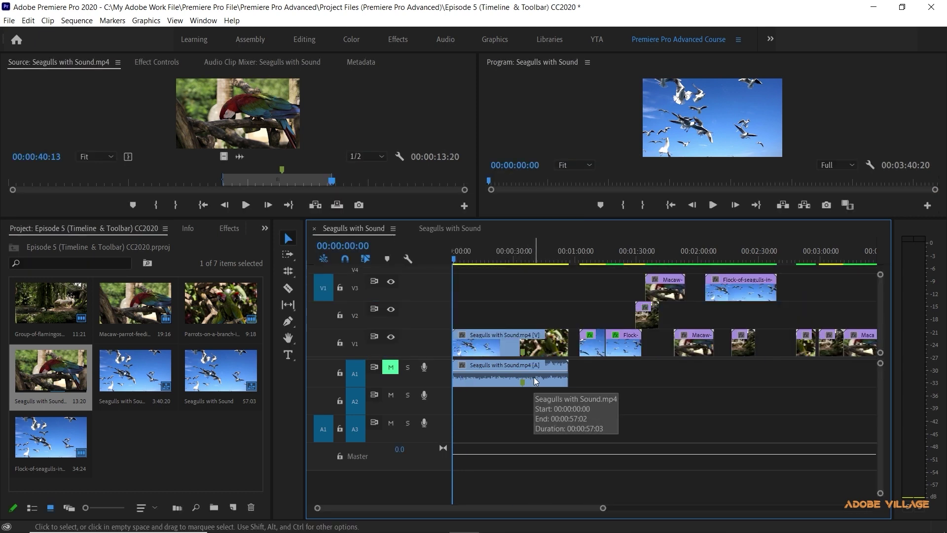